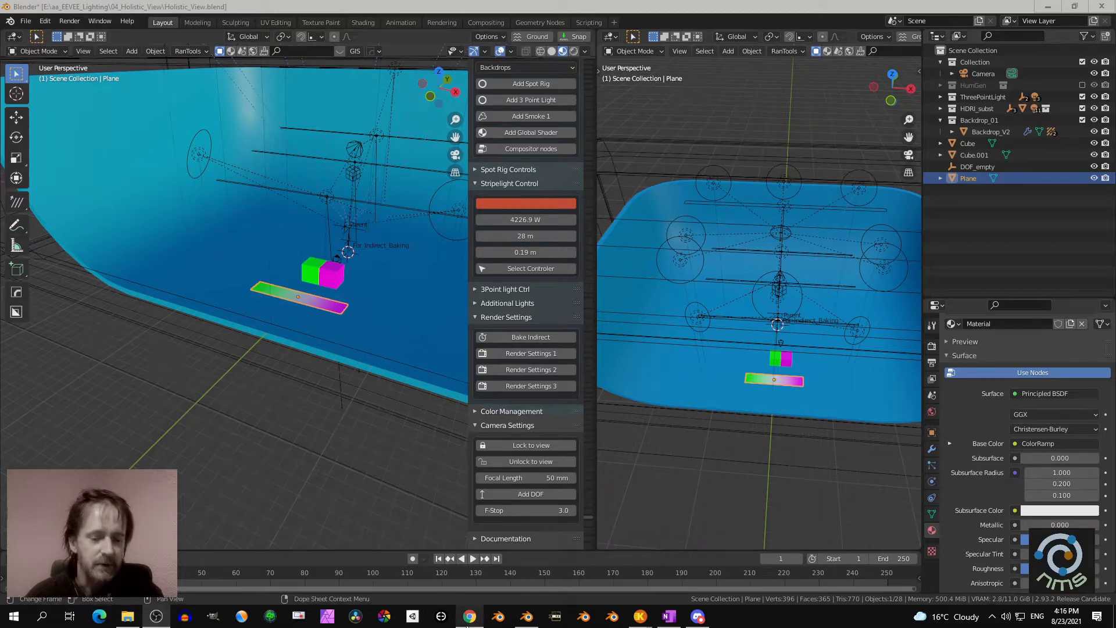
# Bring Chrome forward and browse the Google Images results for 'vibrant photograph'
pyautogui.click(470, 616)
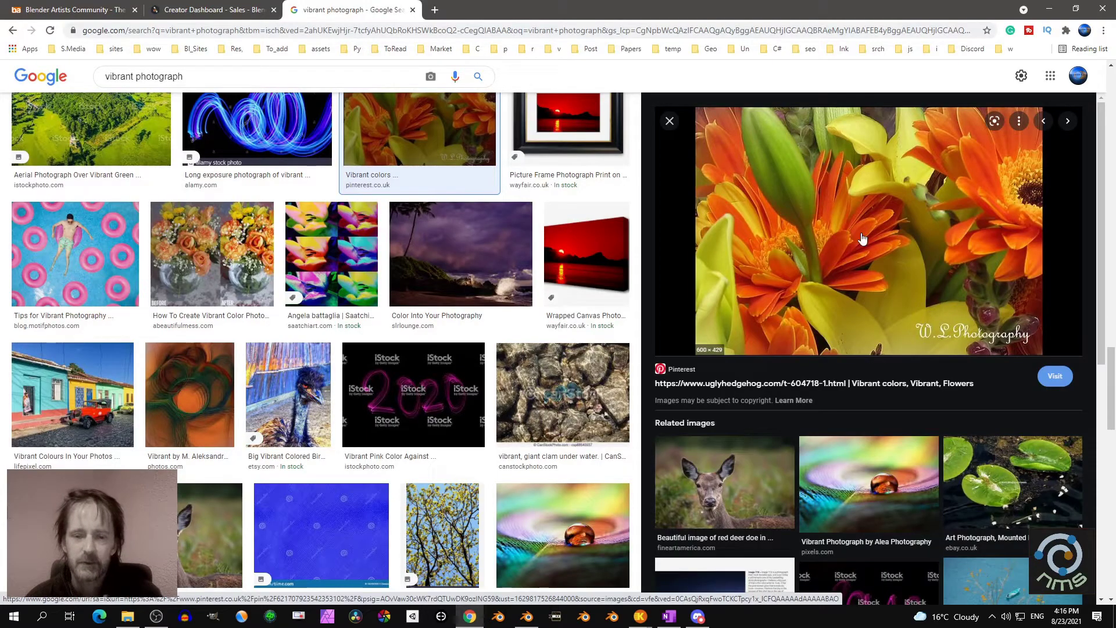
pyautogui.scroll(-2, 389, 363)
pyautogui.scroll(-9, 389, 363)
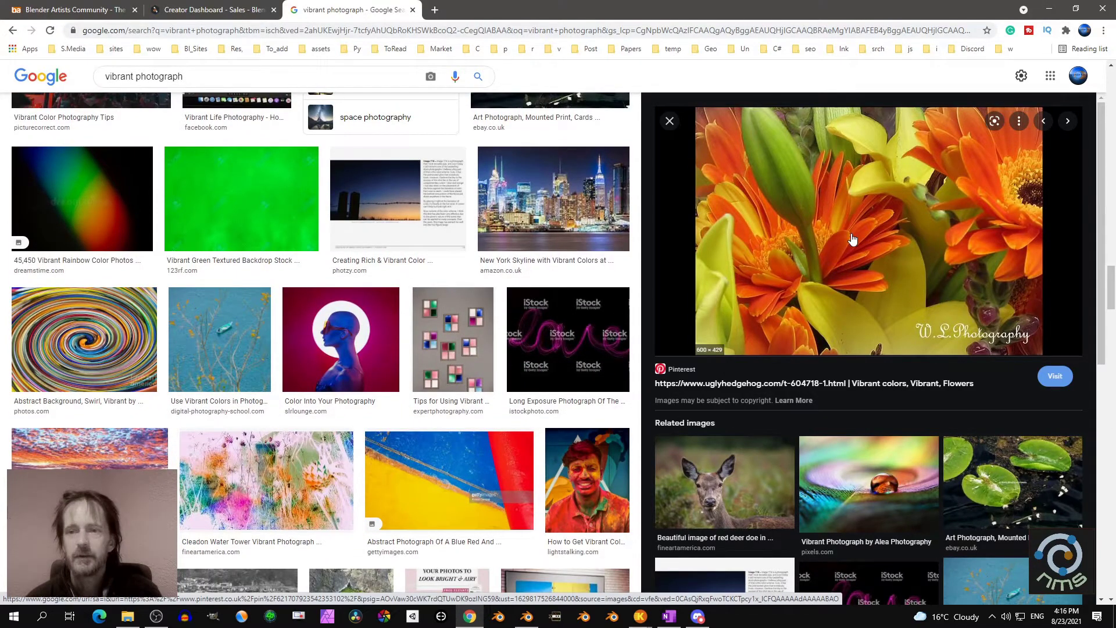
# Return to Blender and orbit the right viewport around the backdrop
pyautogui.click(1049, 13)
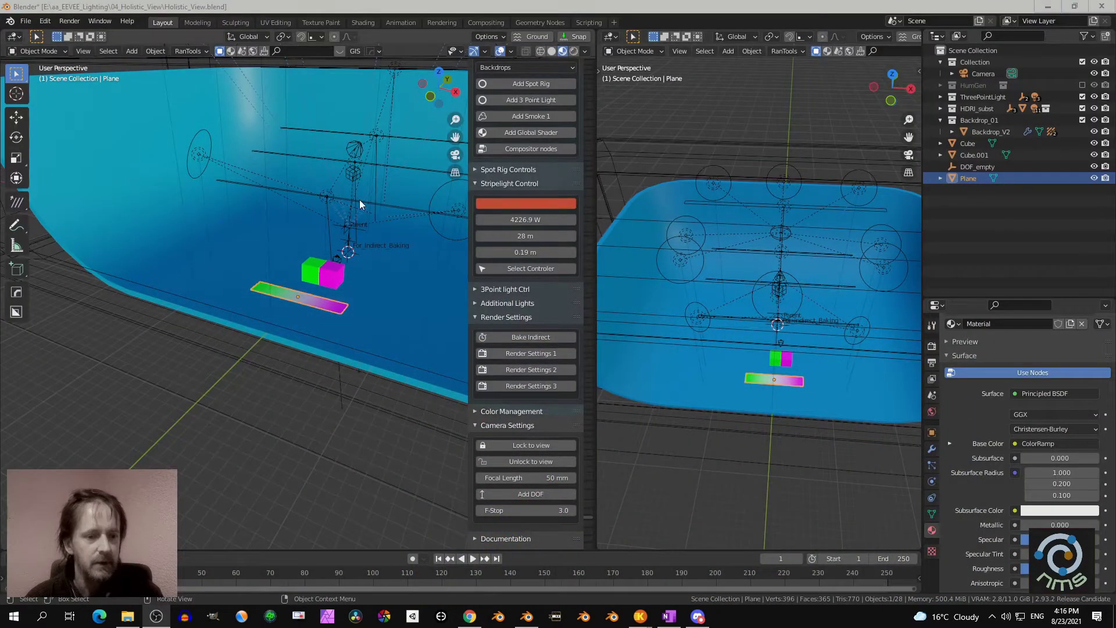
pyautogui.moveTo(811, 232); pyautogui.dragTo(853, 218, button='middle')
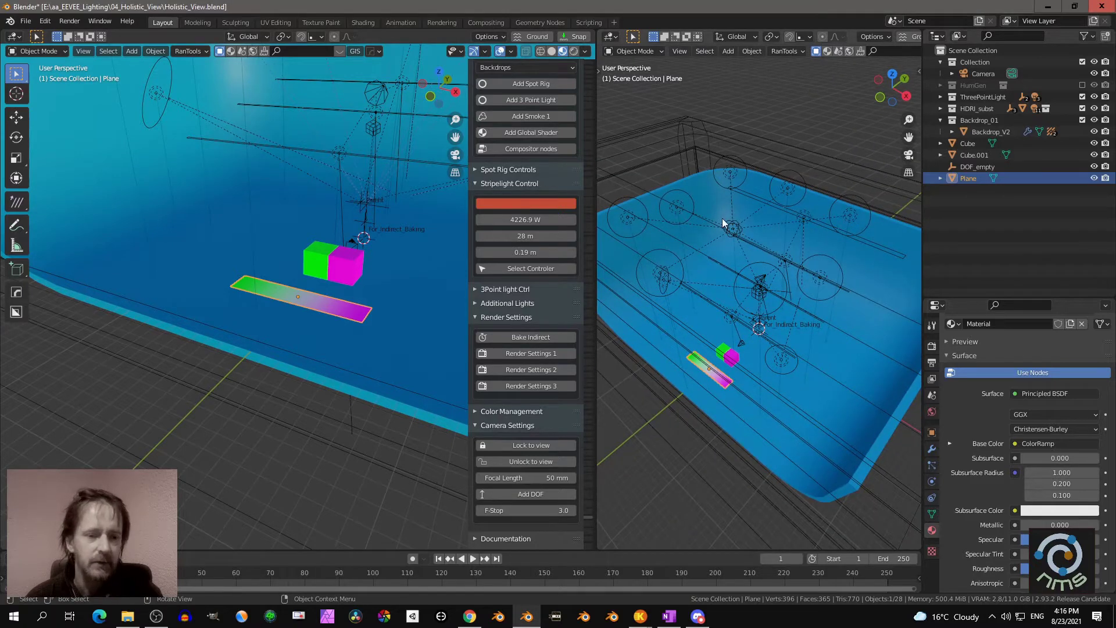
pyautogui.scroll(4, 348, 230)
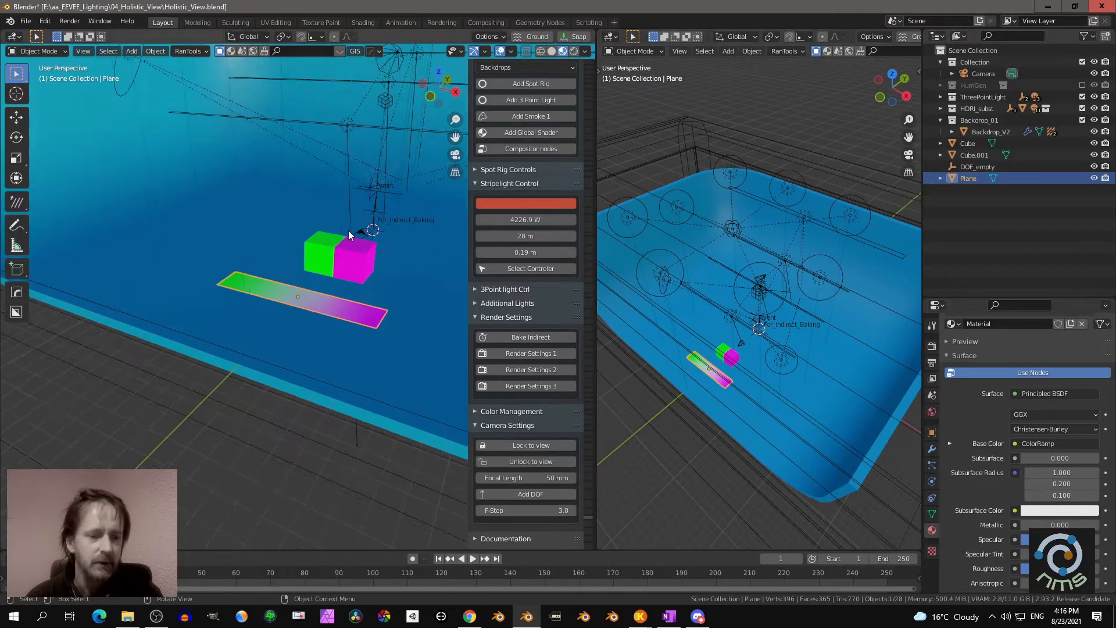
# Switch the left viewport to Rendered shading and orbit around the green and magenta cubes
pyautogui.click(573, 51)
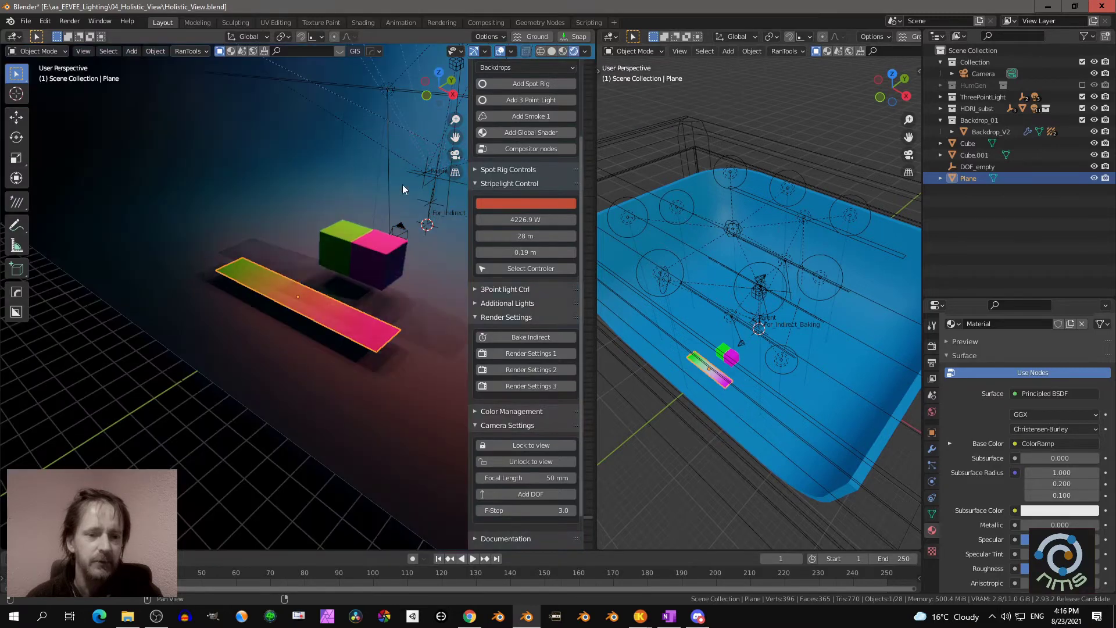
pyautogui.scroll(6, 381, 232)
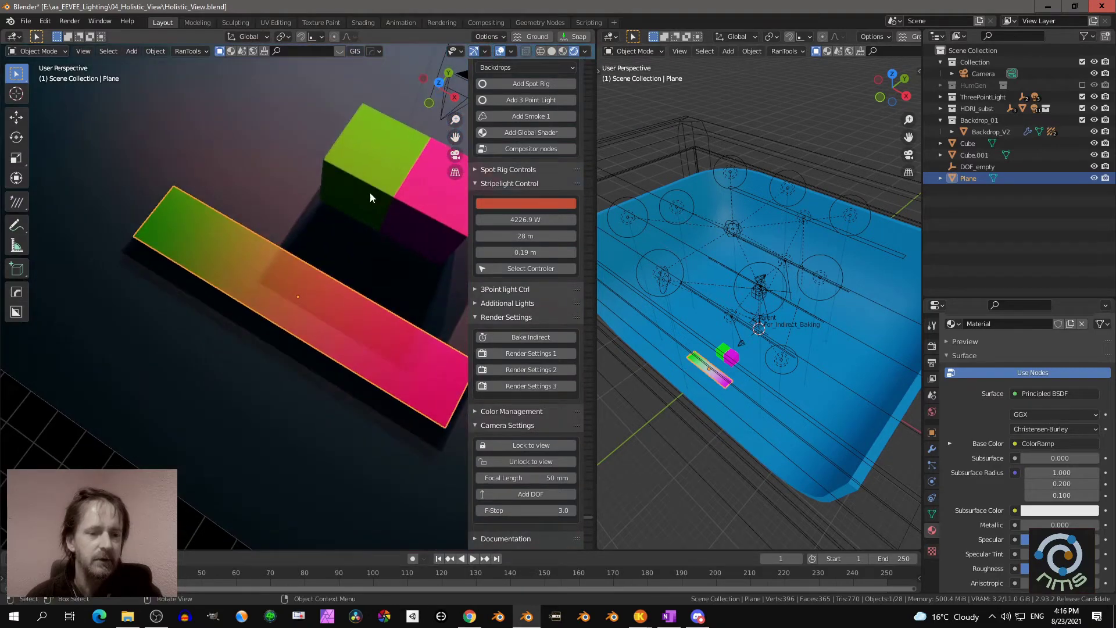
pyautogui.moveTo(369, 193); pyautogui.dragTo(310, 411, button='middle')
pyautogui.scroll(6, 309, 370)
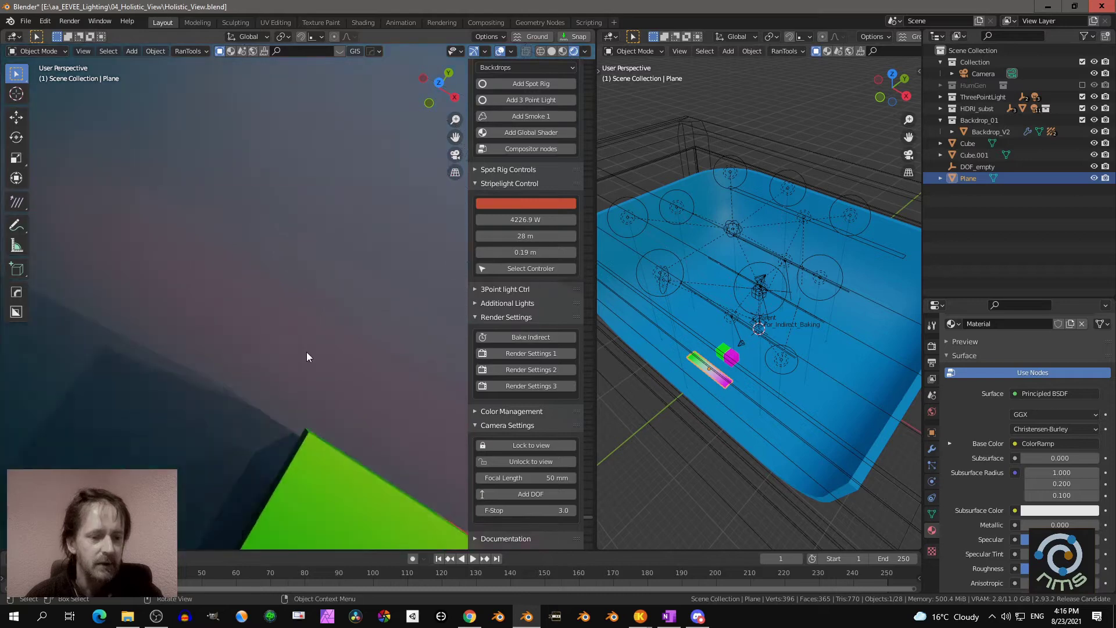
pyautogui.moveTo(307, 357); pyautogui.dragTo(306, 332, button='middle')
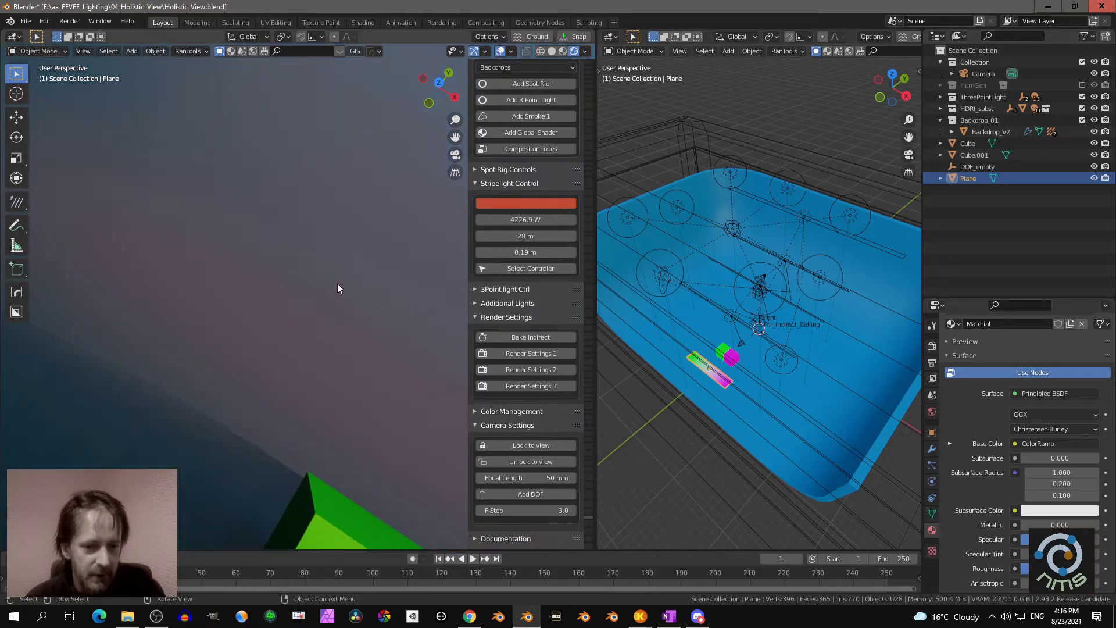
pyautogui.moveTo(338, 284); pyautogui.dragTo(298, 234, button='middle')
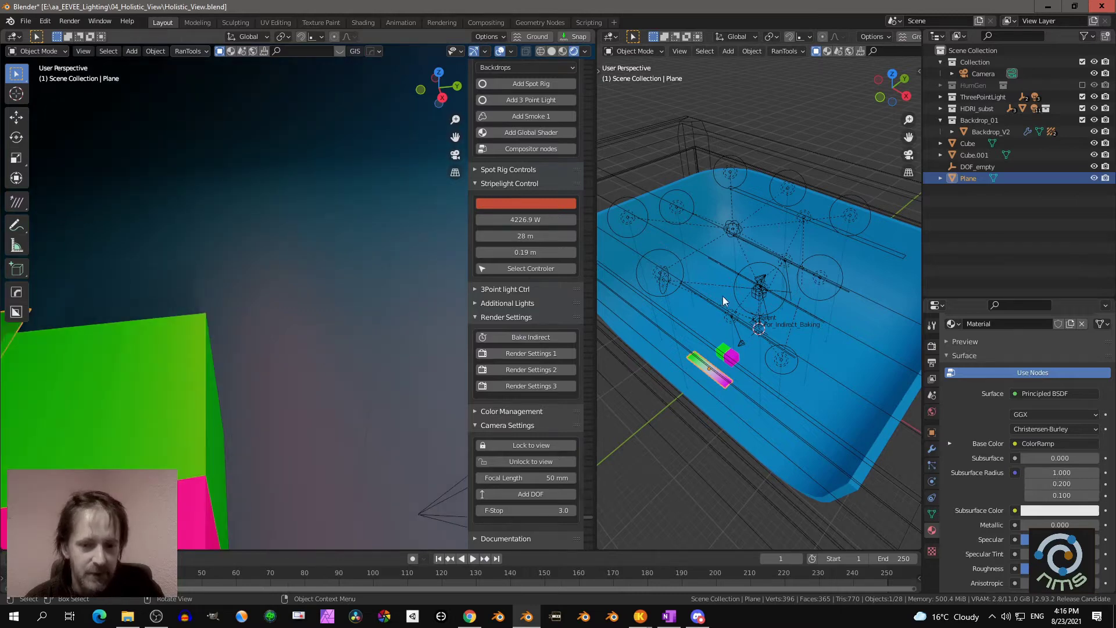
pyautogui.moveTo(730, 297); pyautogui.dragTo(679, 275, button='middle')
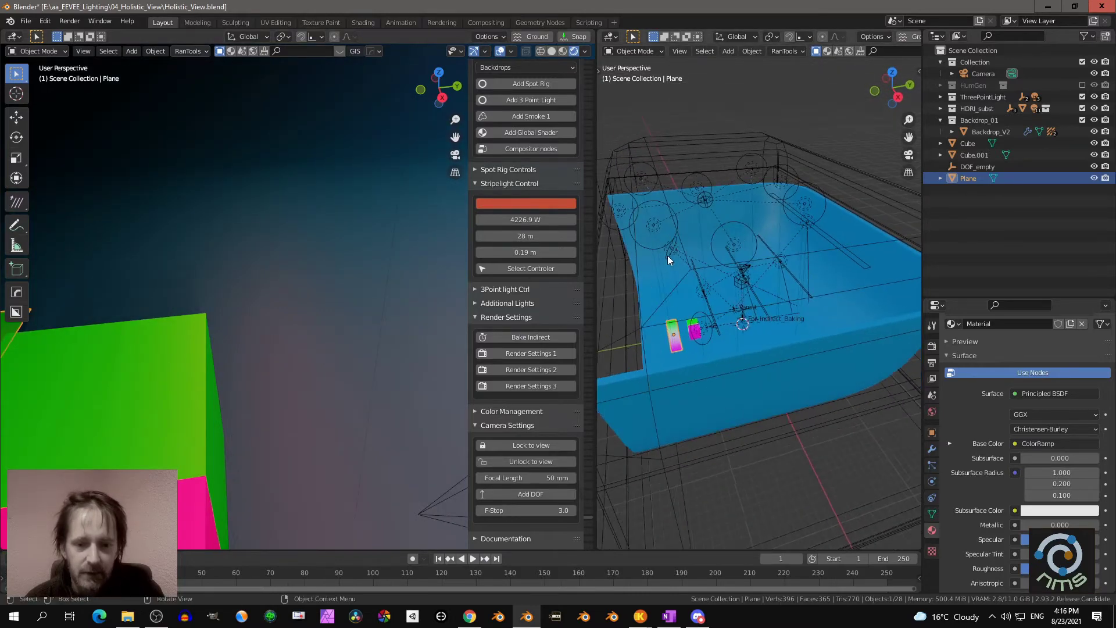
# Select KeyLight and make the stripe light orange (RGB 0.538, 0.198, 0.056)
pyautogui.click(669, 255)
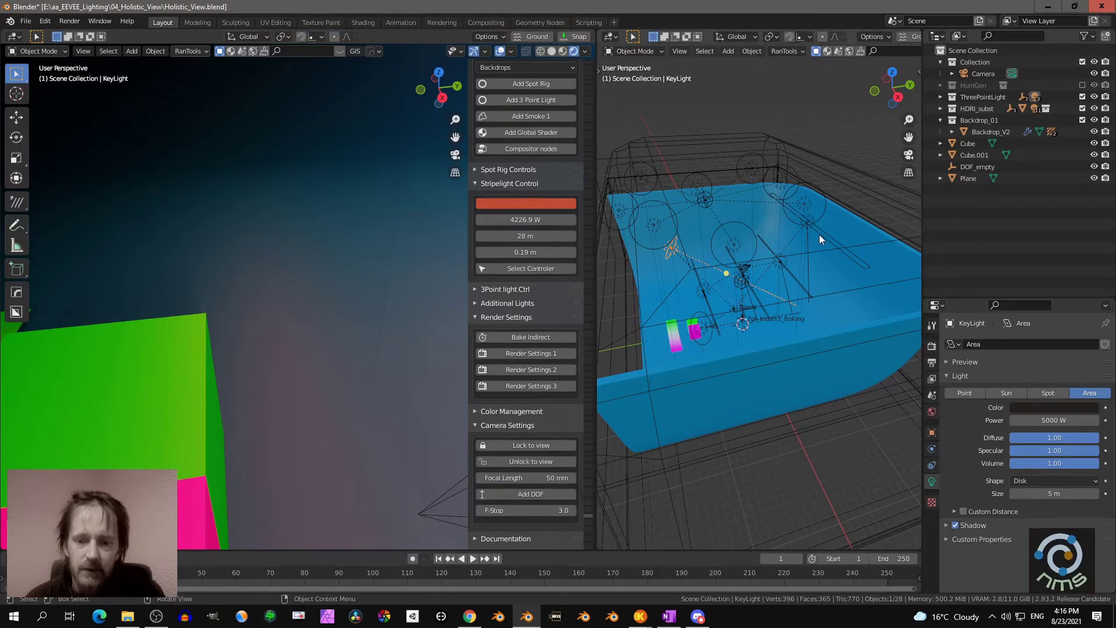
pyautogui.click(539, 204)
pyautogui.moveTo(536, 131)
pyautogui.mouseDown()
pyautogui.moveTo(534, 67)
pyautogui.moveTo(524, 117)
pyautogui.mouseUp()
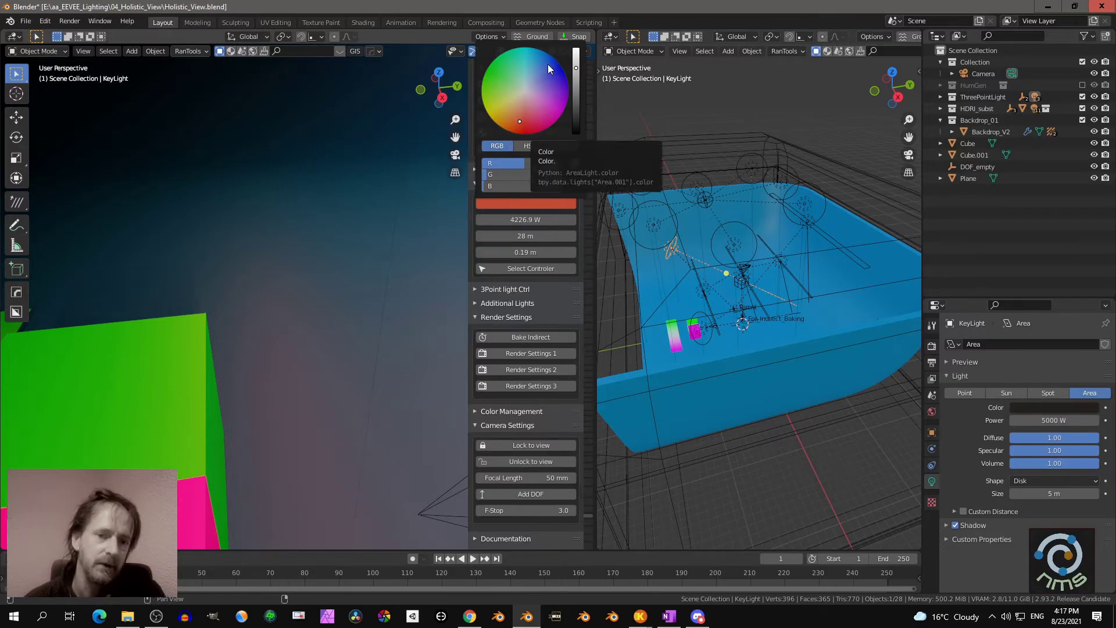
pyautogui.click(507, 126)
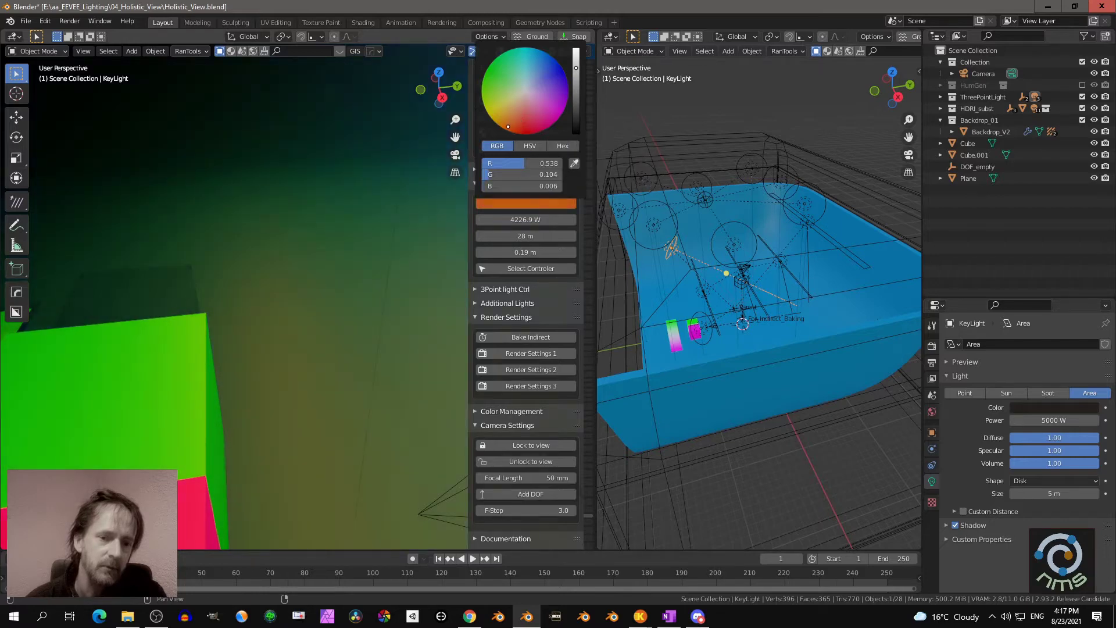
pyautogui.moveTo(507, 126); pyautogui.dragTo(511, 116)
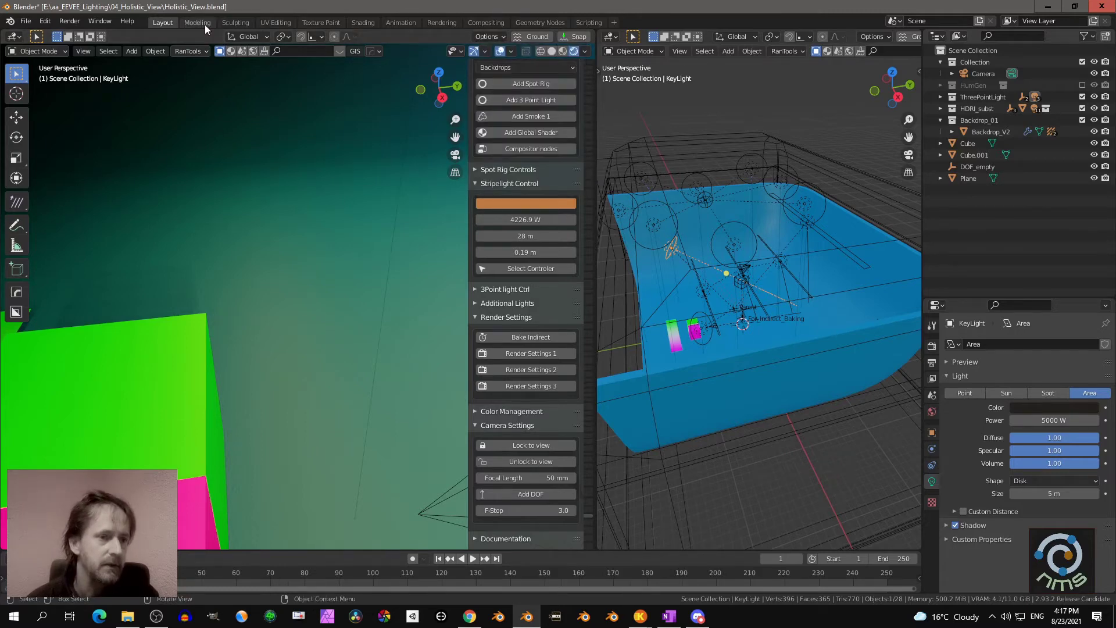
# Switch the left viewport to Material Preview shading and look down on the cubes
pyautogui.click(562, 51)
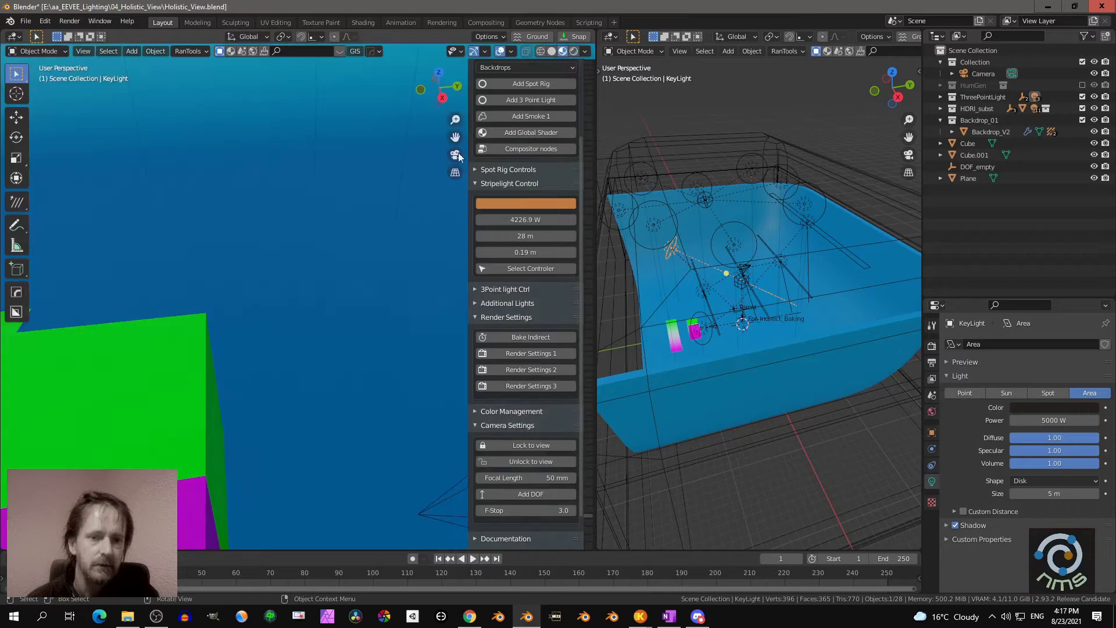
pyautogui.scroll(-3, 281, 275)
pyautogui.moveTo(281, 271); pyautogui.dragTo(325, 247, button='middle')
pyautogui.scroll(3, 333, 262)
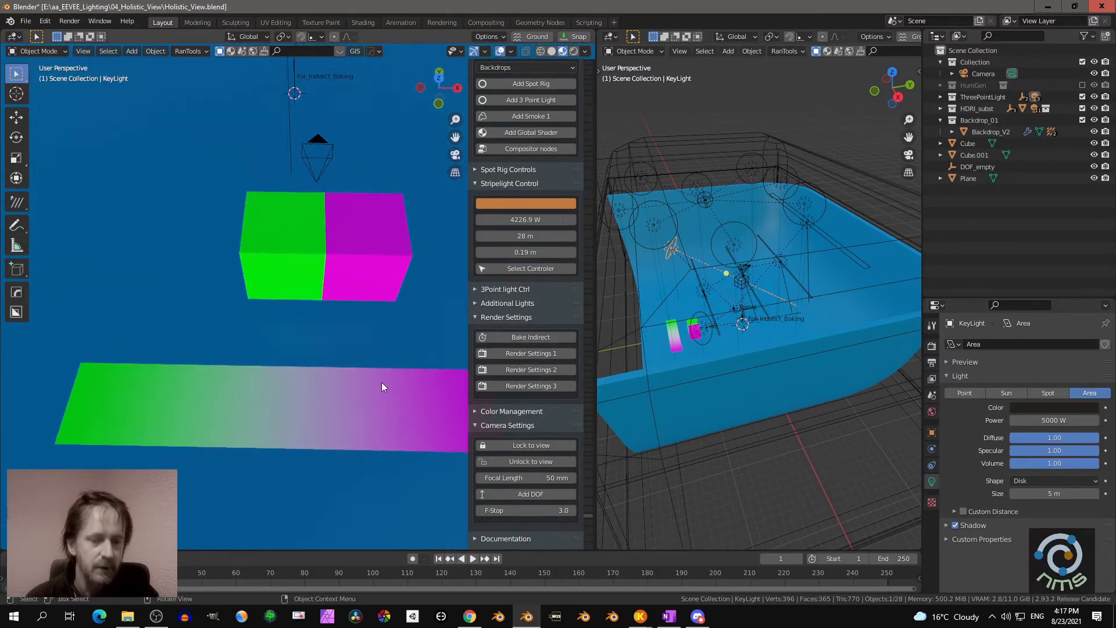
# Select the gradient plane and show its Gradient Texture and ColorRamp nodes in a Shader Editor
pyautogui.click(284, 386)
pyautogui.click(611, 36)
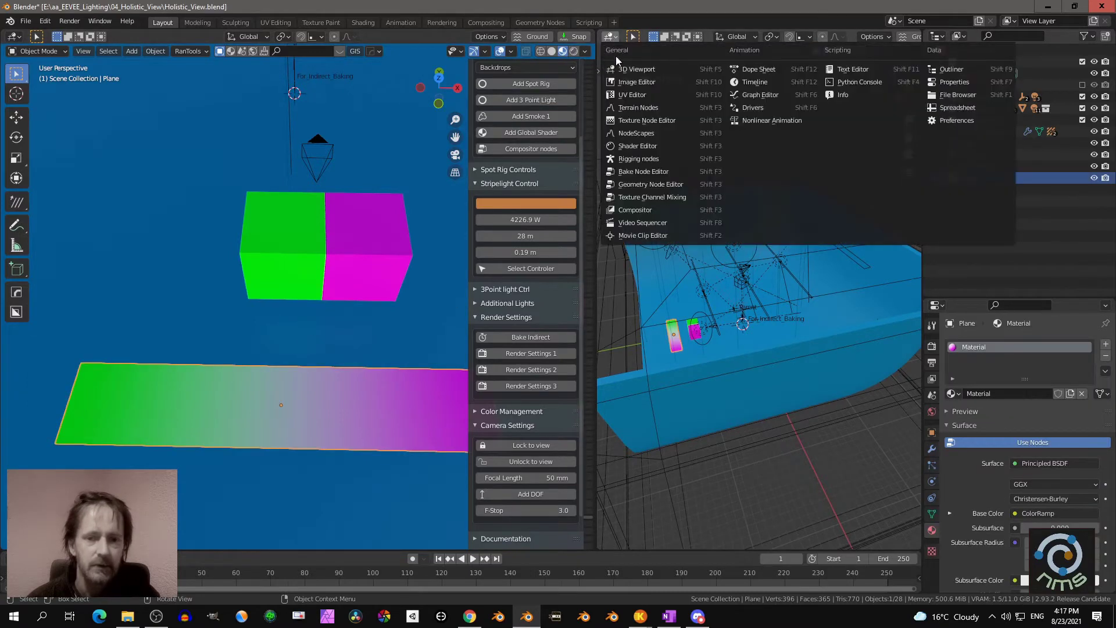
pyautogui.click(622, 145)
pyautogui.scroll(3, 727, 232)
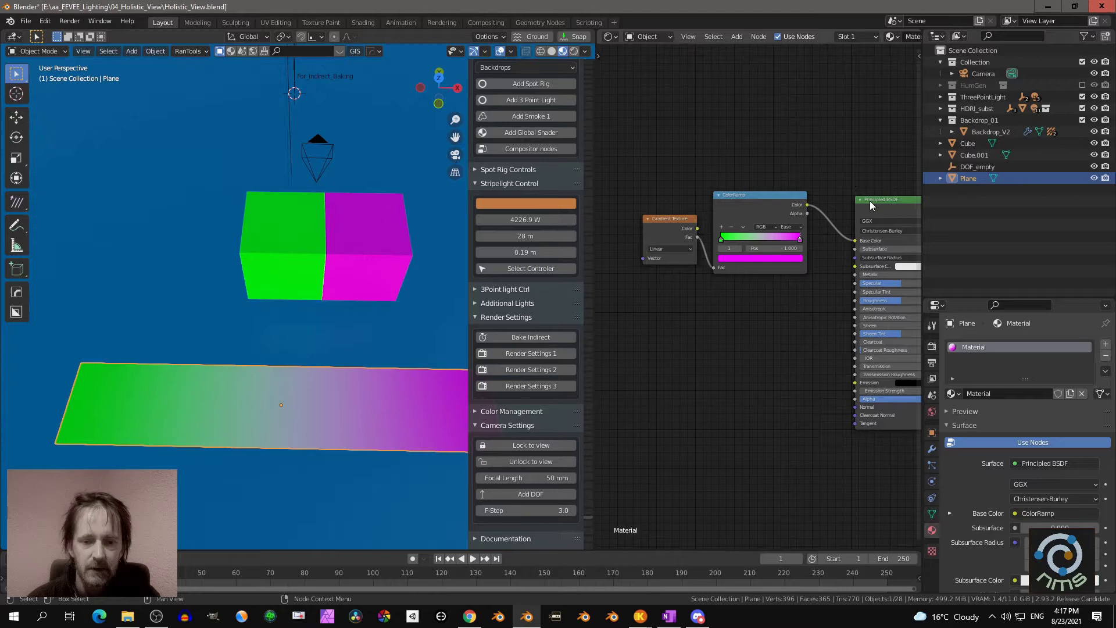
pyautogui.scroll(1, 715, 233)
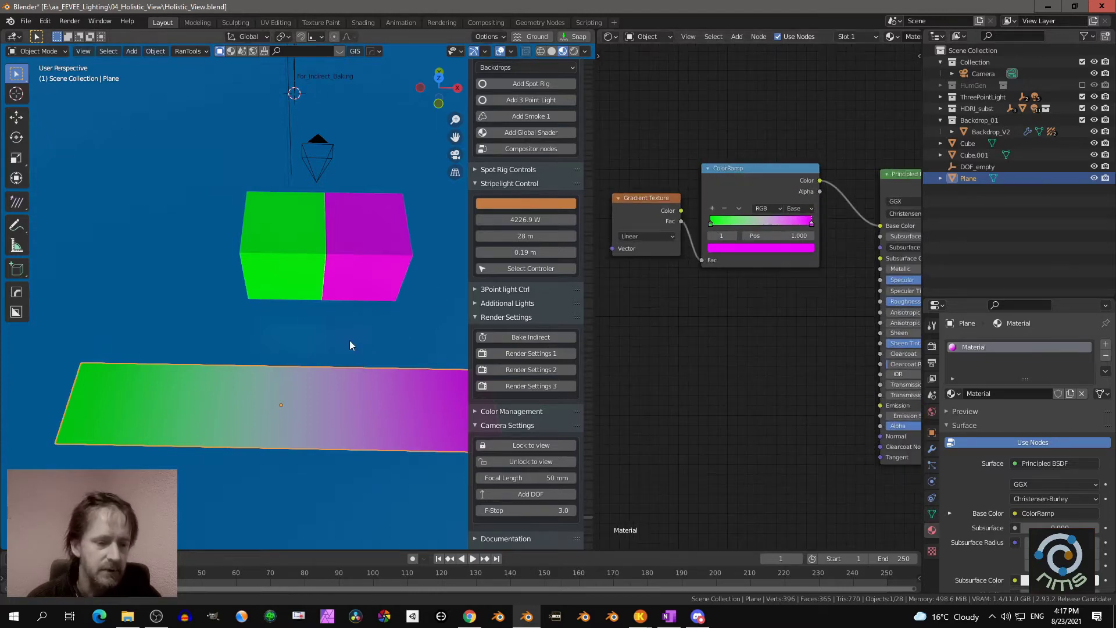
pyautogui.scroll(4, 325, 328)
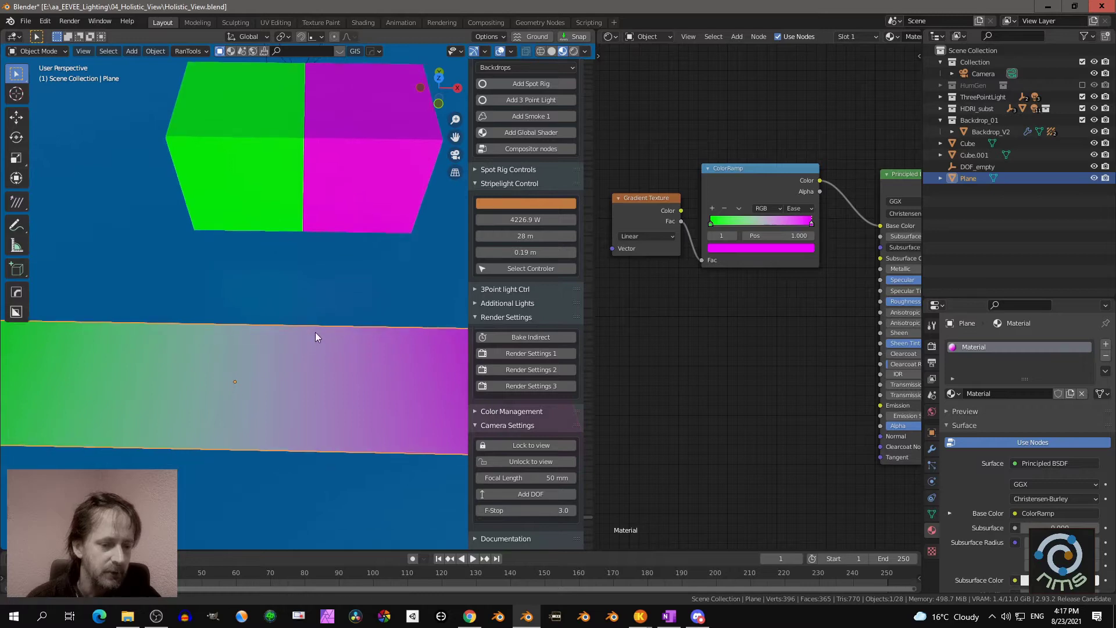
pyautogui.scroll(3, 315, 349)
pyautogui.moveTo(207, 410); pyautogui.dragTo(250, 425, button='middle')
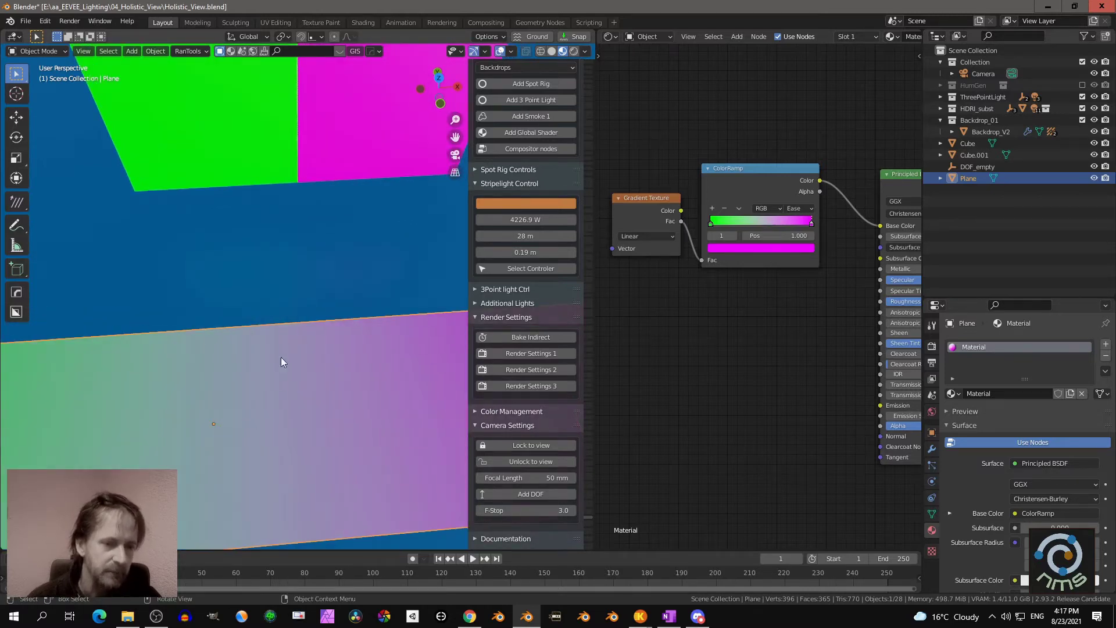
pyautogui.scroll(-4, 284, 331)
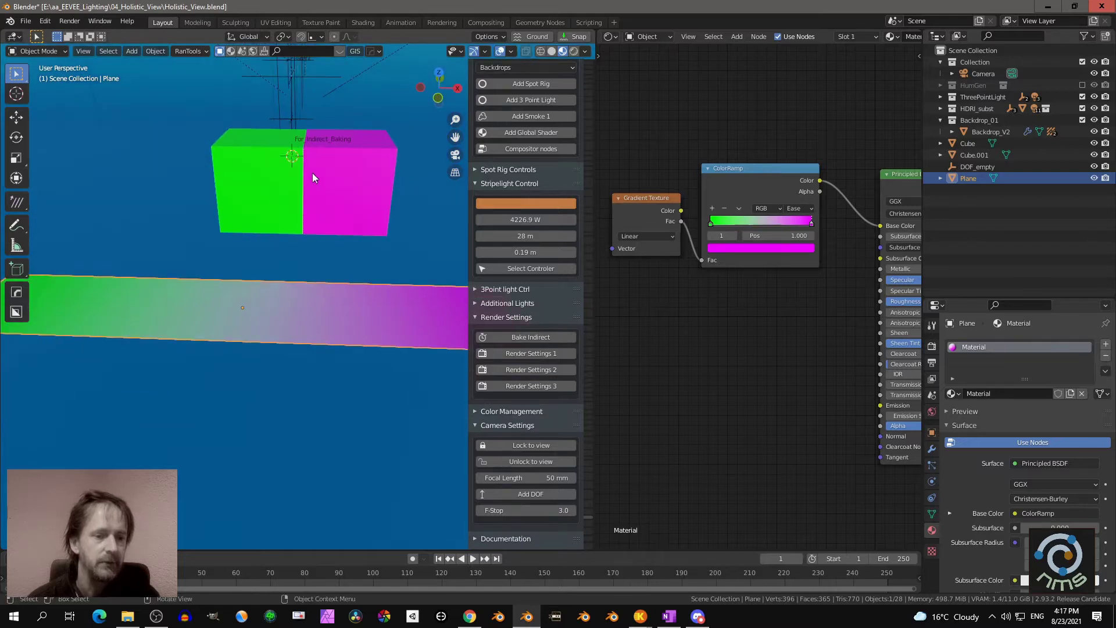
# Select both the green and magenta cubes
pyautogui.click(312, 173)
pyautogui.keyDown('shift'); pyautogui.click(263, 185); pyautogui.keyUp('shift')
pyautogui.moveTo(380, 234); pyautogui.dragTo(288, 402, button='middle')
# Move the two cubes along the Y axis
pyautogui.press('g')
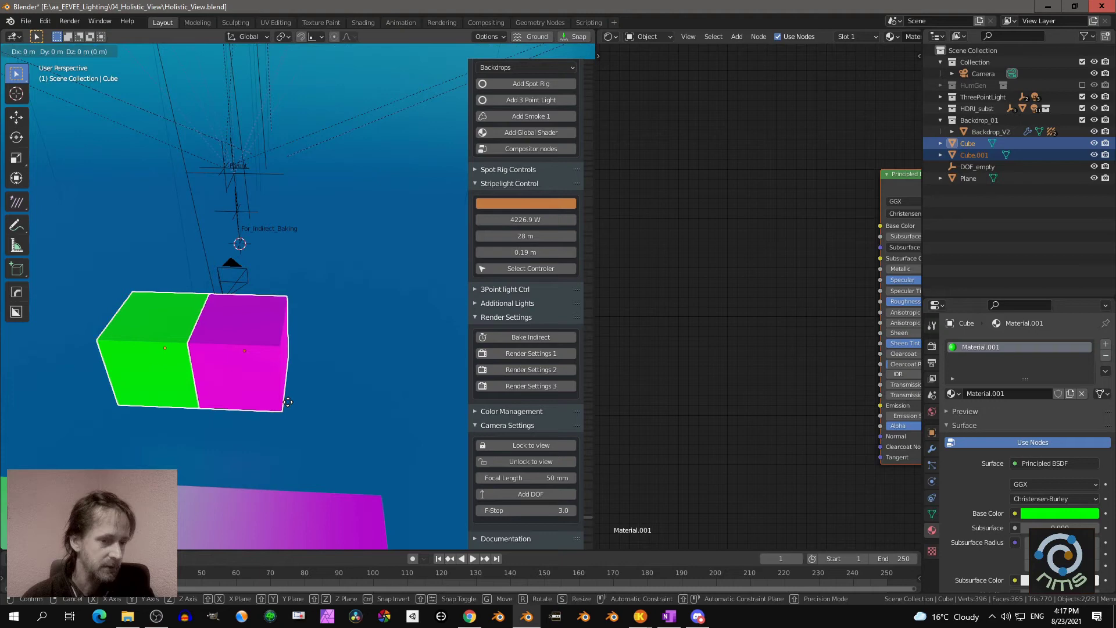
pyautogui.press('y')
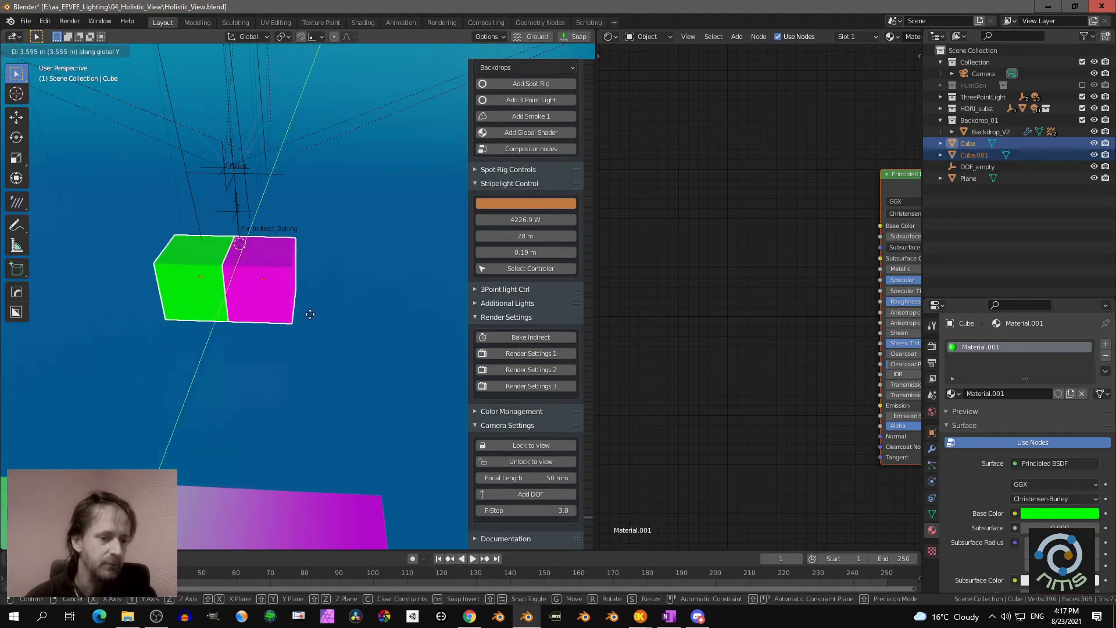
pyautogui.click(315, 293)
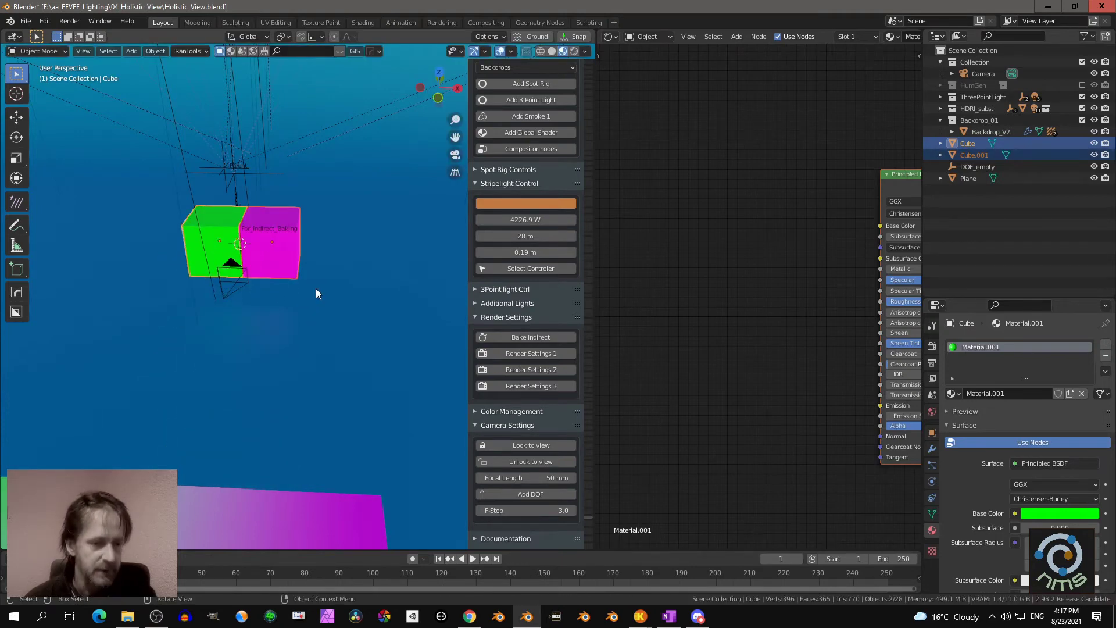
# Render a still image from the camera view
pyautogui.press('KP_0')
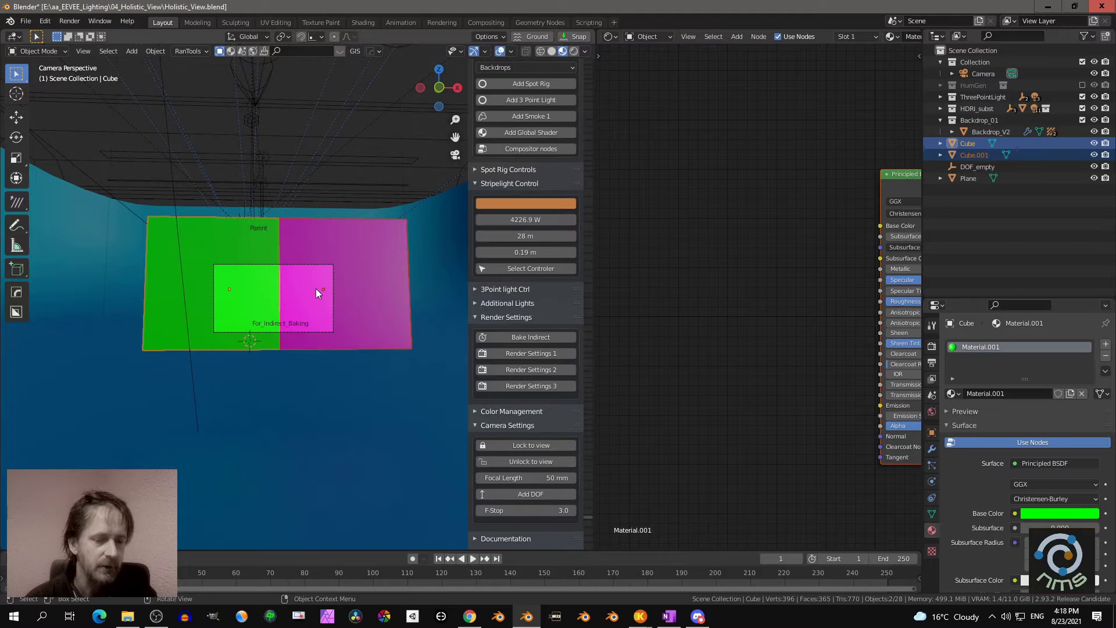
pyautogui.click(69, 21)
pyautogui.click(68, 34)
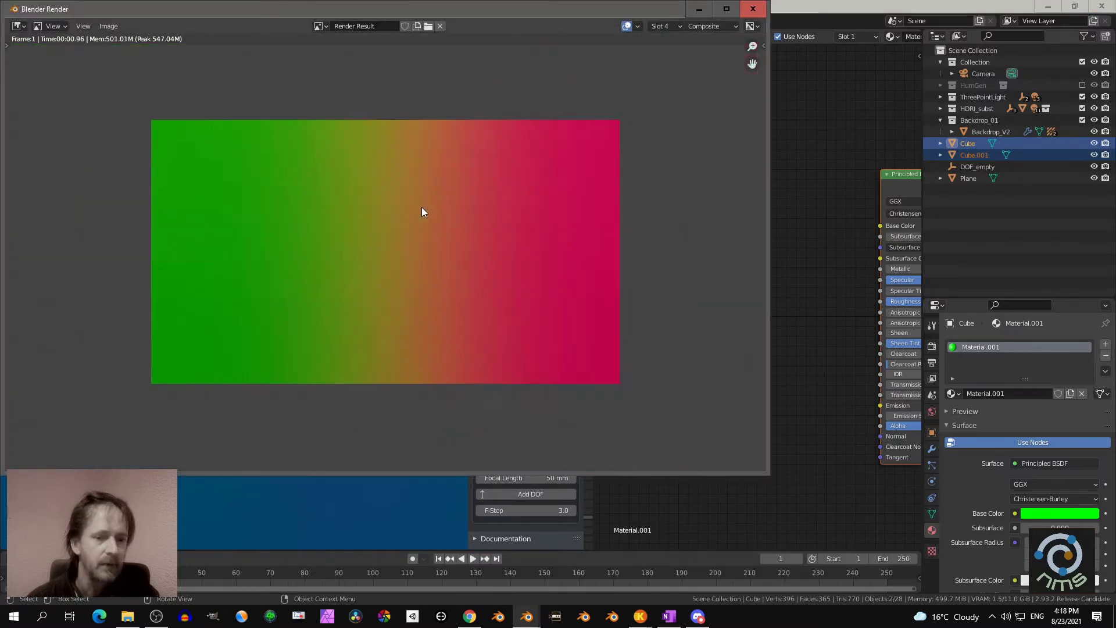
pyautogui.scroll(-1, 422, 212)
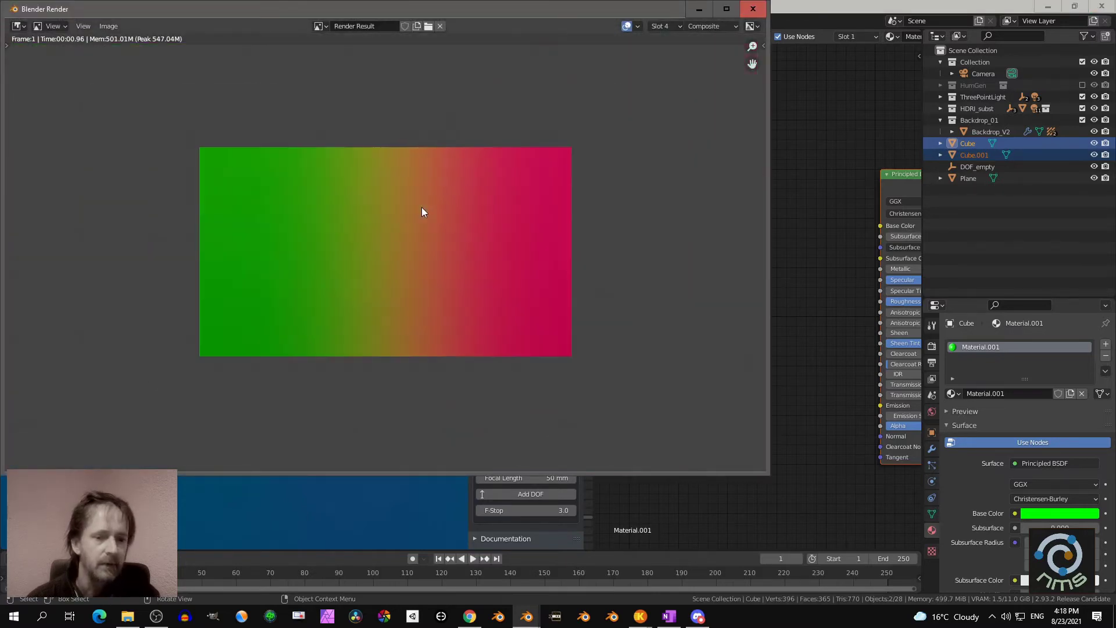
# Close the render window and bring the render result into view in the Compositing workspace
pyautogui.click(753, 9)
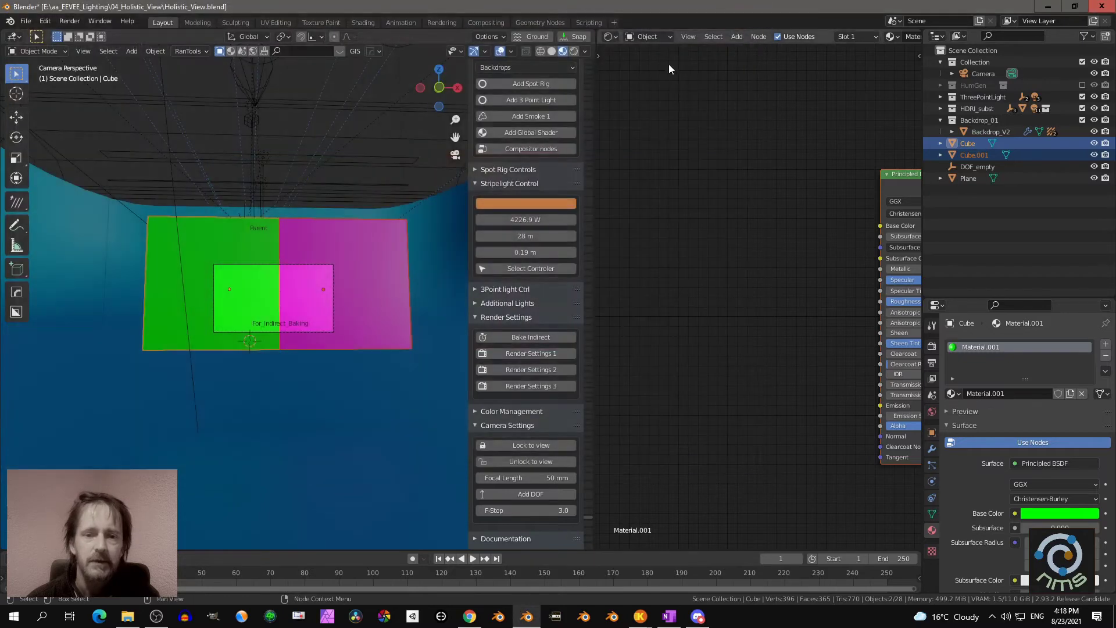
pyautogui.click(473, 20)
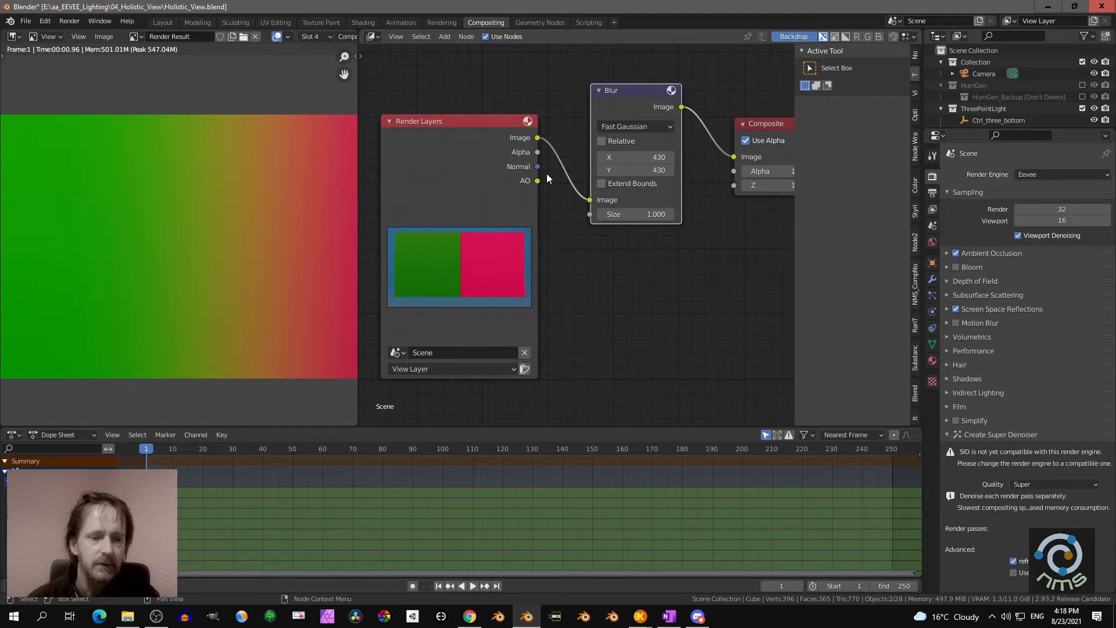
pyautogui.scroll(-2, 192, 256)
pyautogui.moveTo(249, 269); pyautogui.dragTo(226, 275, button='middle')
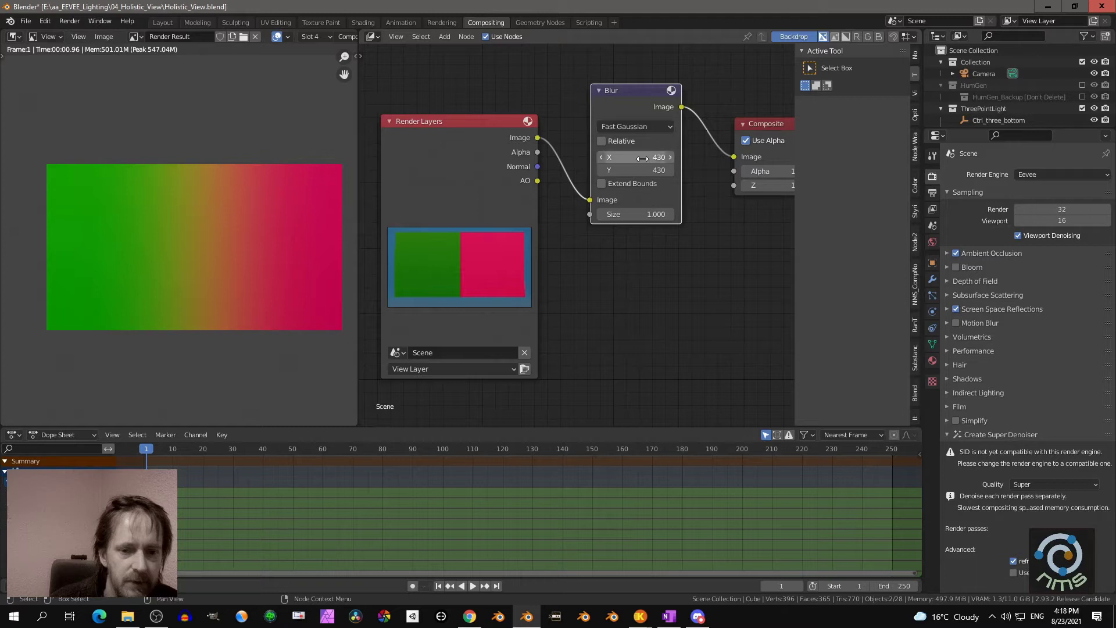
# Set the Blur node to Gaussian filtering with an X/Y size of 461
pyautogui.moveTo(642, 158); pyautogui.dragTo(660, 158)
pyautogui.click(634, 126)
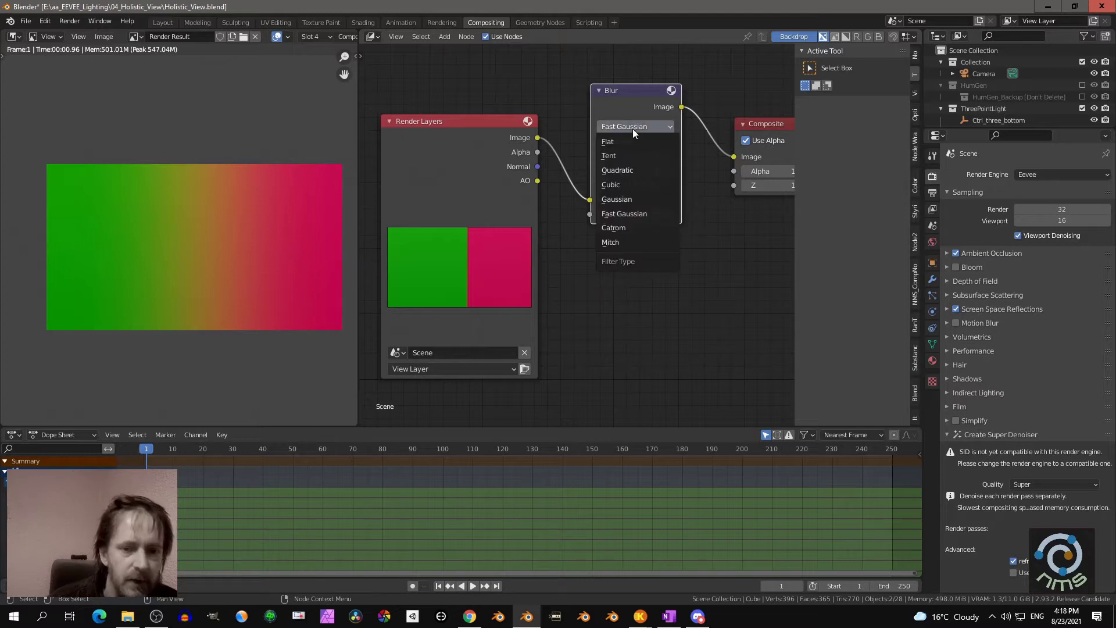
pyautogui.click(636, 199)
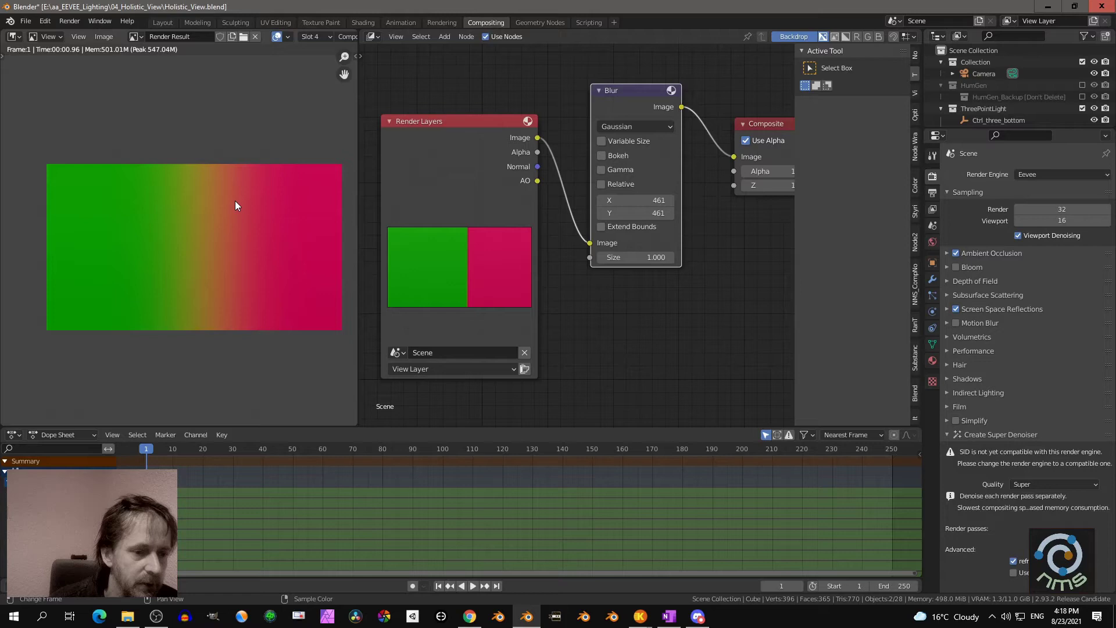
pyautogui.scroll(3, 239, 200)
pyautogui.scroll(-2, 235, 192)
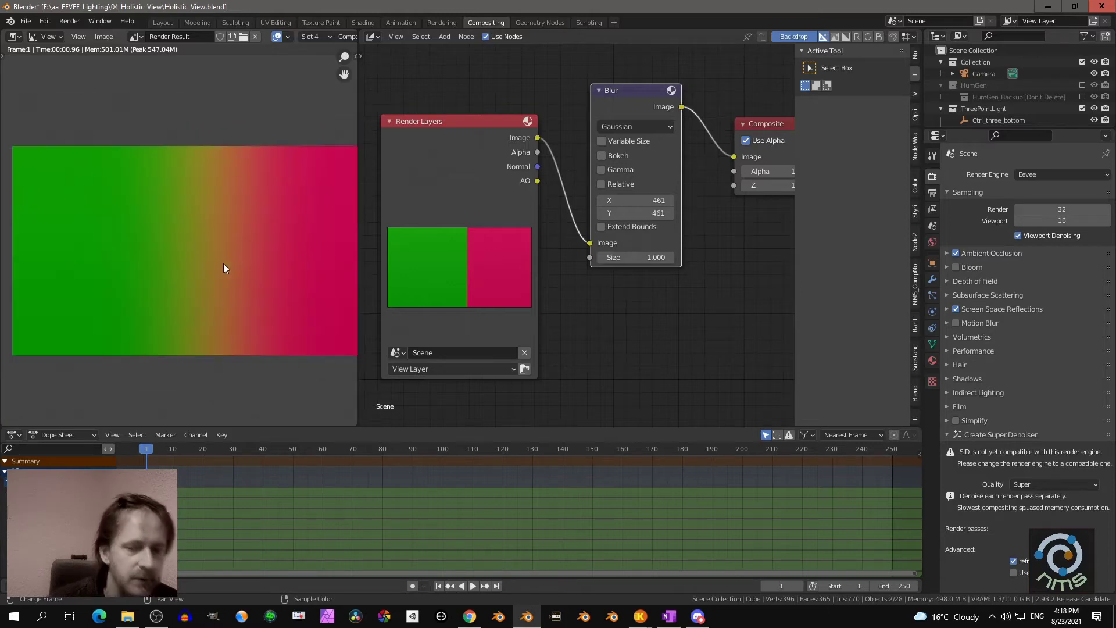
# Back in Layout, use Add Smoke 1 to place a Smoke_01 volume around the cubes
pyautogui.click(162, 22)
pyautogui.moveTo(400, 157); pyautogui.dragTo(442, 198, button='middle')
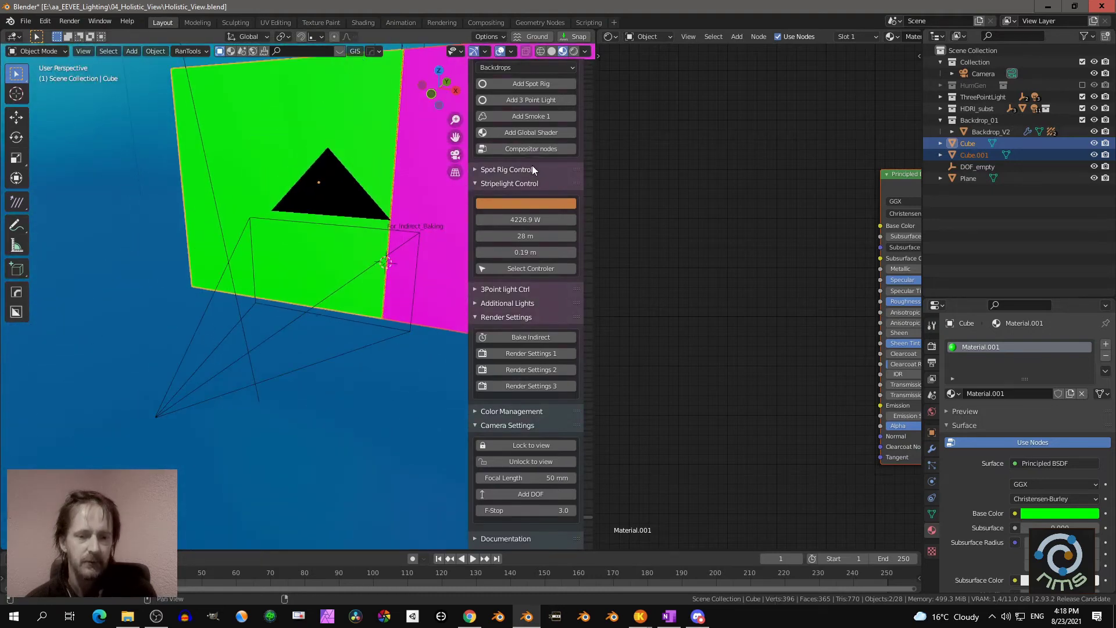
pyautogui.click(531, 116)
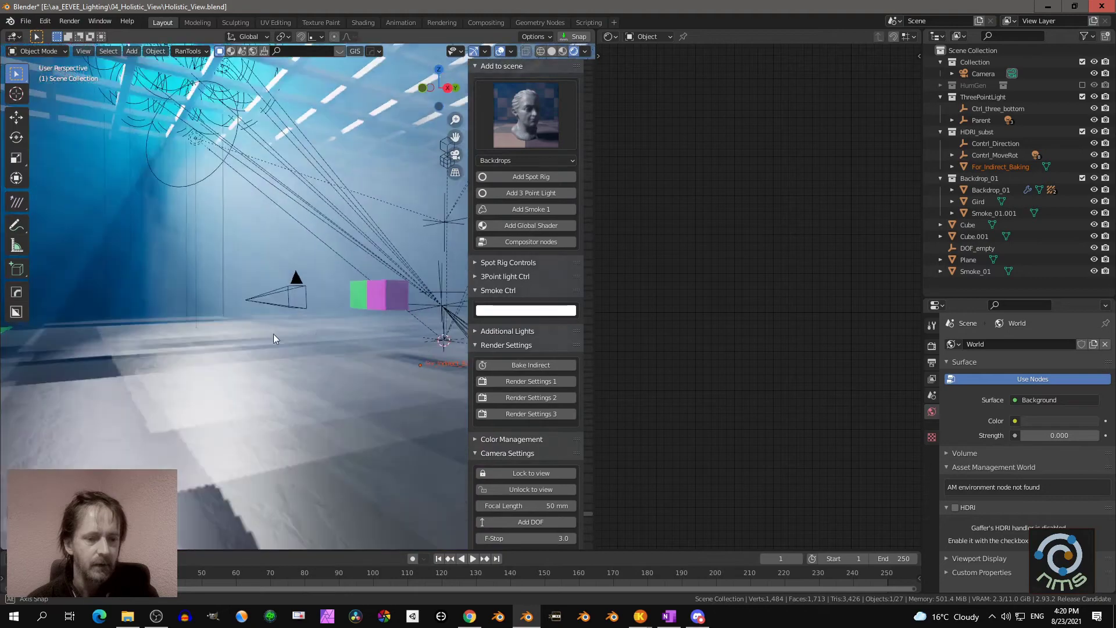
pyautogui.moveTo(273, 333); pyautogui.dragTo(315, 327, button='middle')
# Try a dark smoke colour in Smoke Ctrl, then restore it to white
pyautogui.scroll(-4, 313, 326)
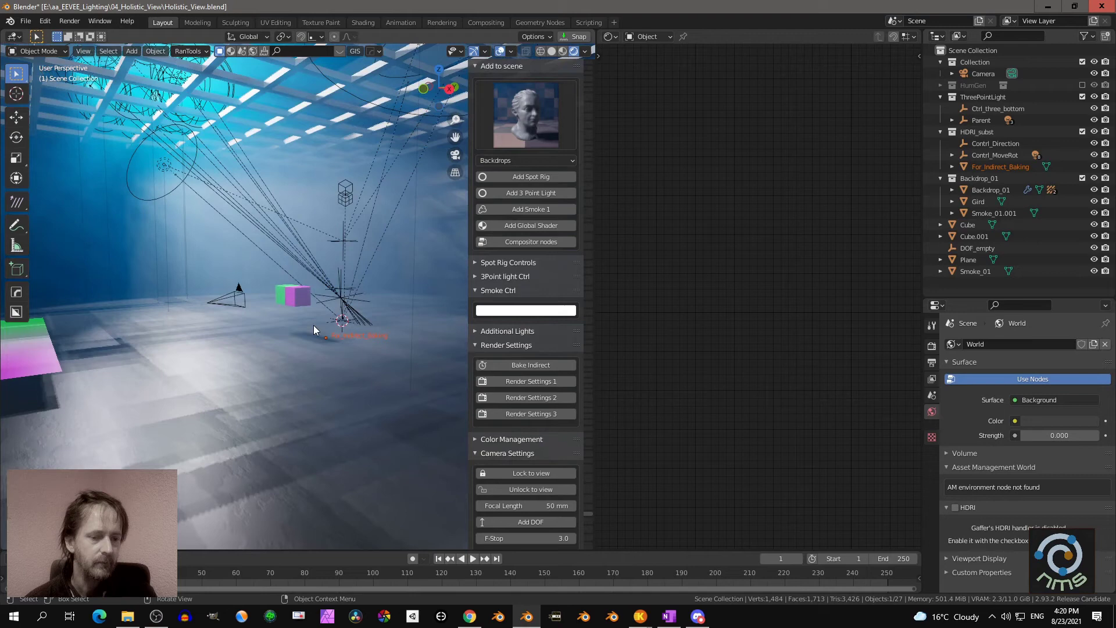
pyautogui.click(511, 311)
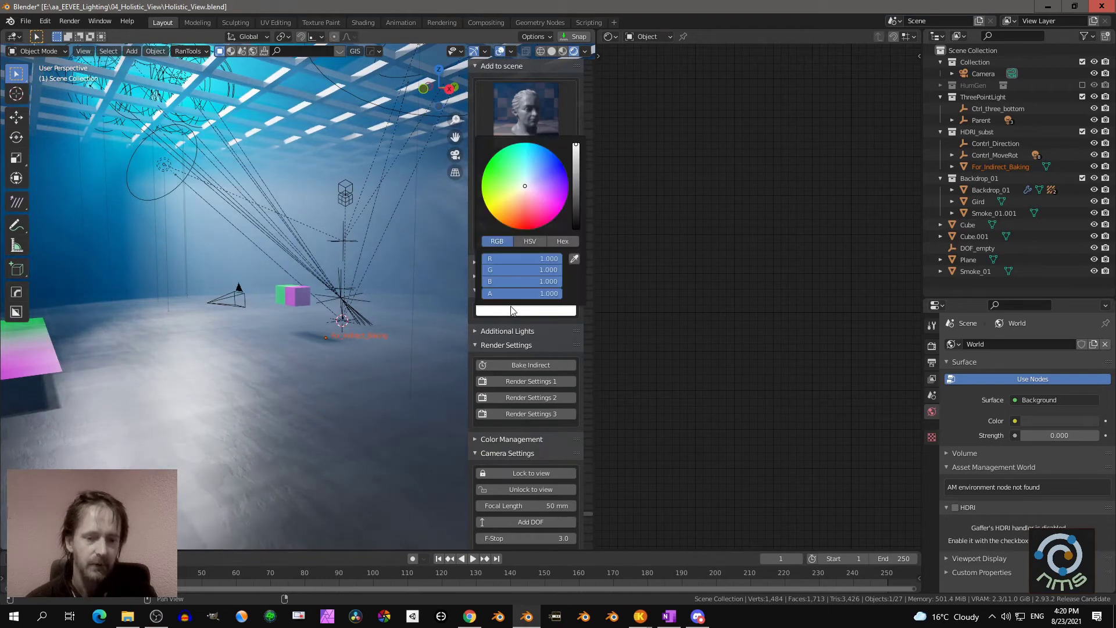
pyautogui.moveTo(576, 146)
pyautogui.mouseDown()
pyautogui.moveTo(575, 227)
pyautogui.moveTo(575, 146)
pyautogui.mouseUp()
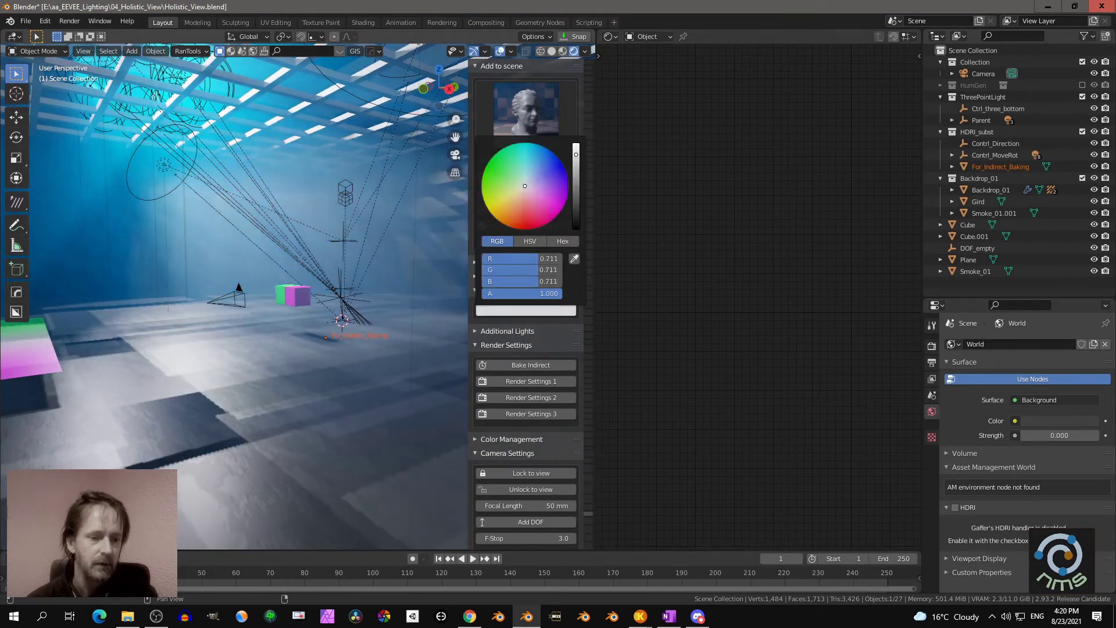
pyautogui.scroll(5, 400, 277)
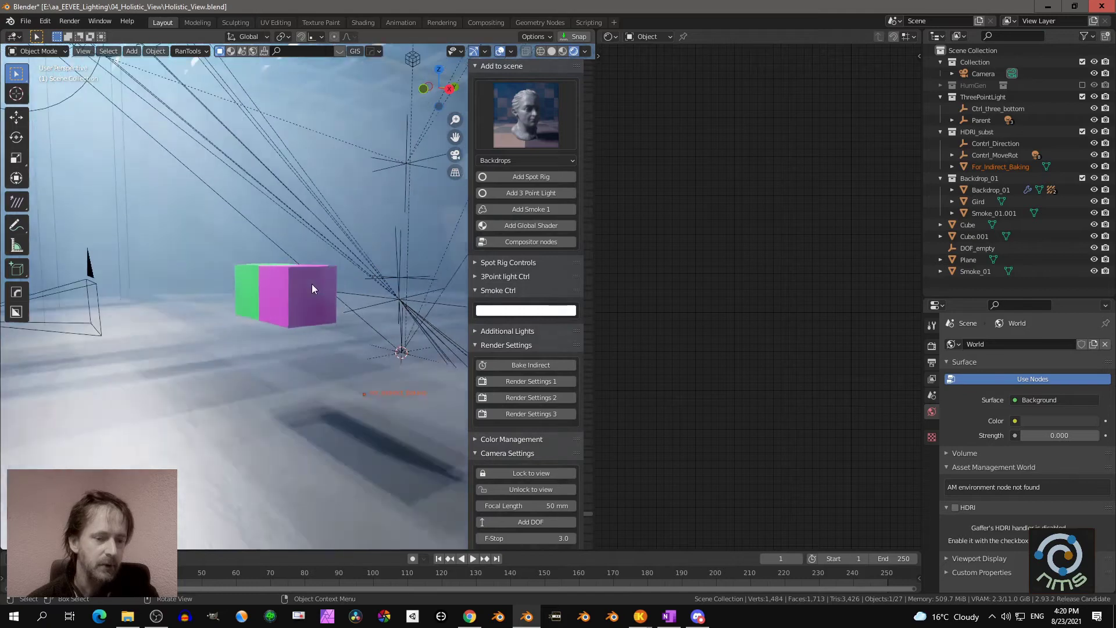
# Move closer to the cubes and look through the scene camera
pyautogui.moveTo(312, 283); pyautogui.dragTo(340, 298, button='middle')
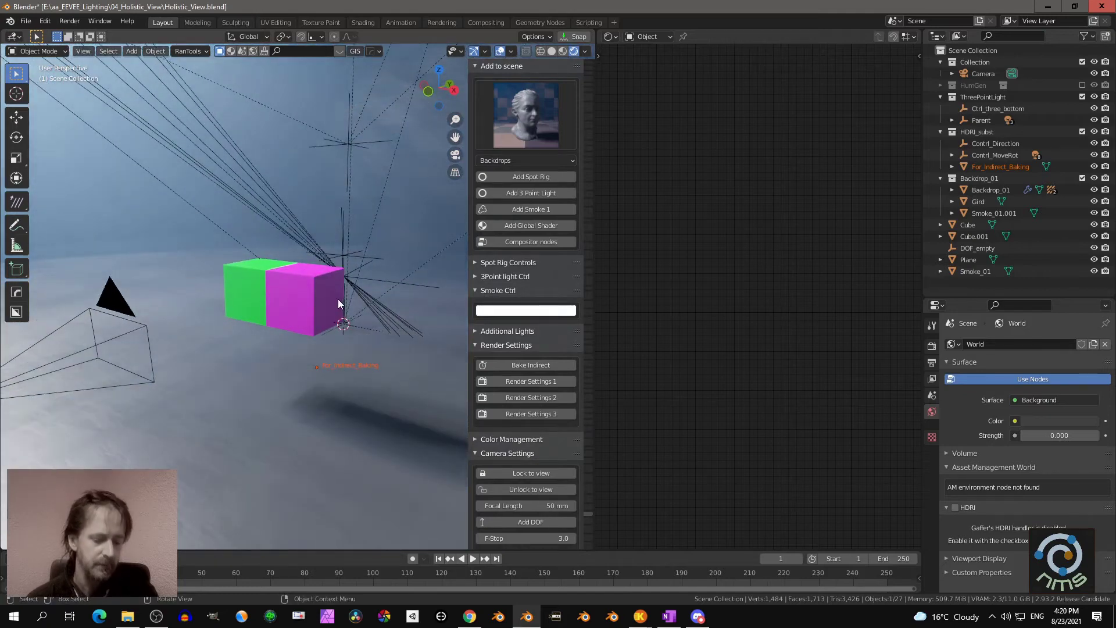
pyautogui.press('KP_0')
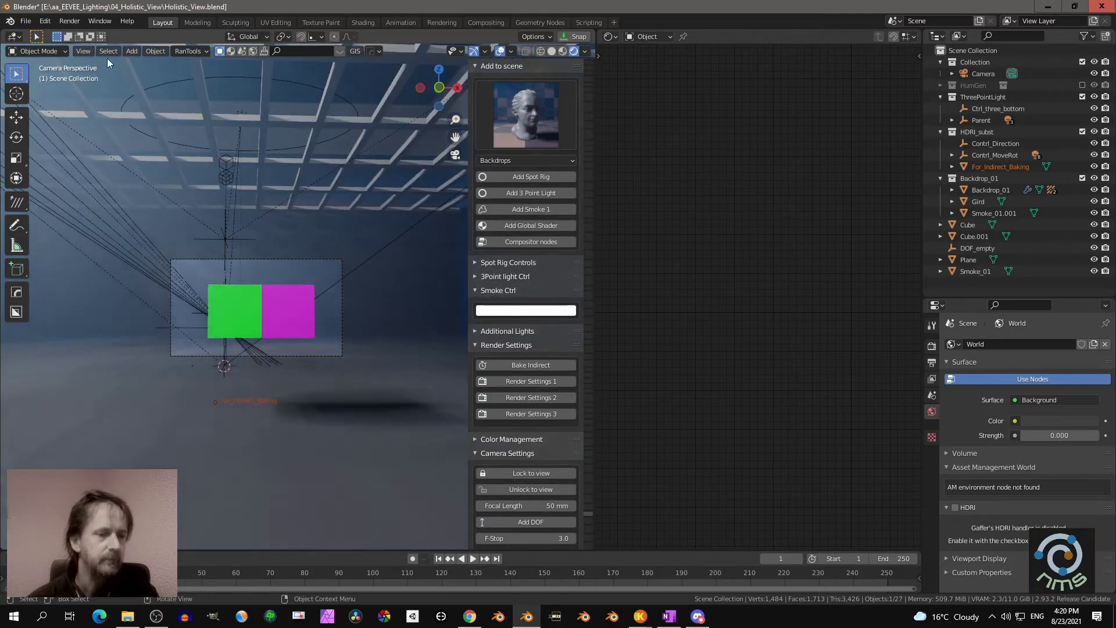
pyautogui.click(69, 21)
# Render the hazy scene, minimise the render window, and show the Render Properties
pyautogui.click(72, 33)
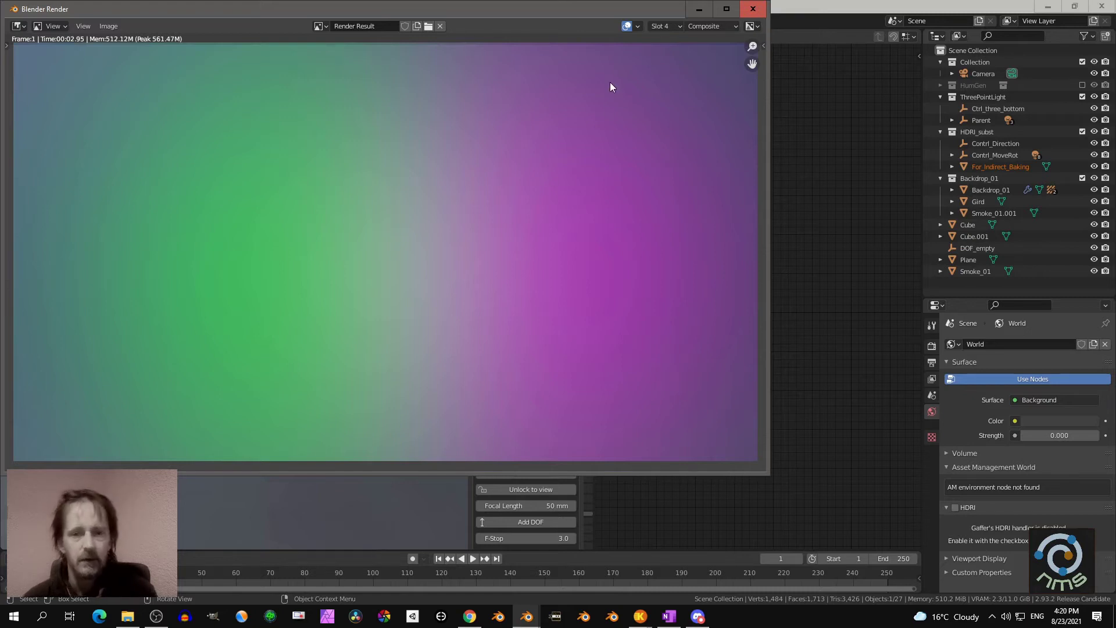
pyautogui.click(700, 10)
pyautogui.click(934, 347)
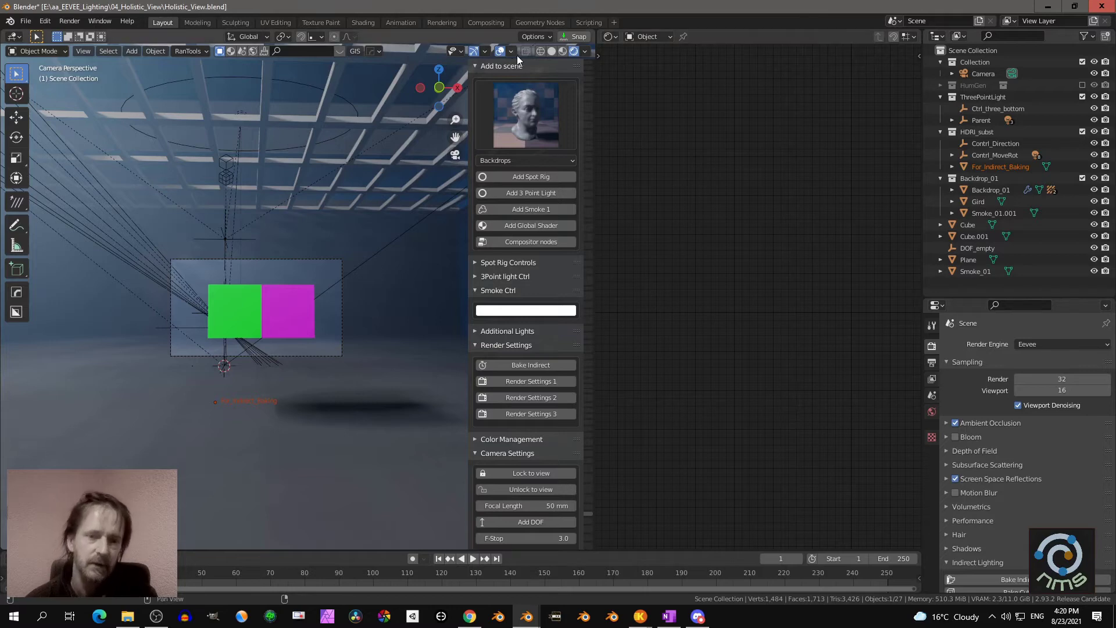
# In Compositing, collapse Create Super Denoiser to reveal Color Management (Filmic, High Contrast)
pyautogui.click(486, 22)
pyautogui.scroll(-1, 247, 202)
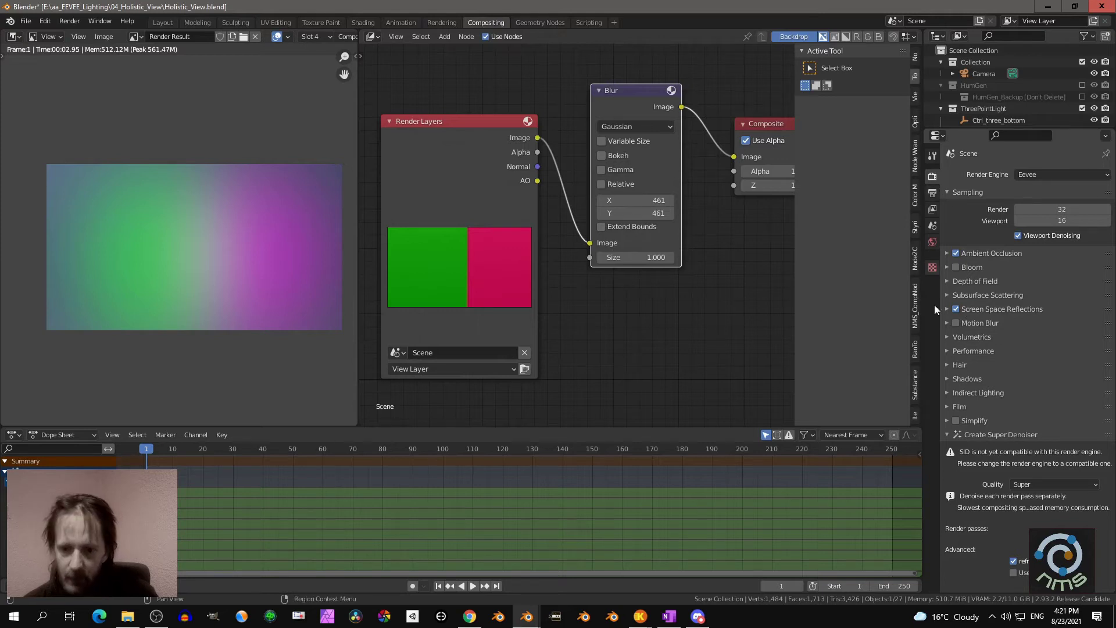
pyautogui.click(947, 440)
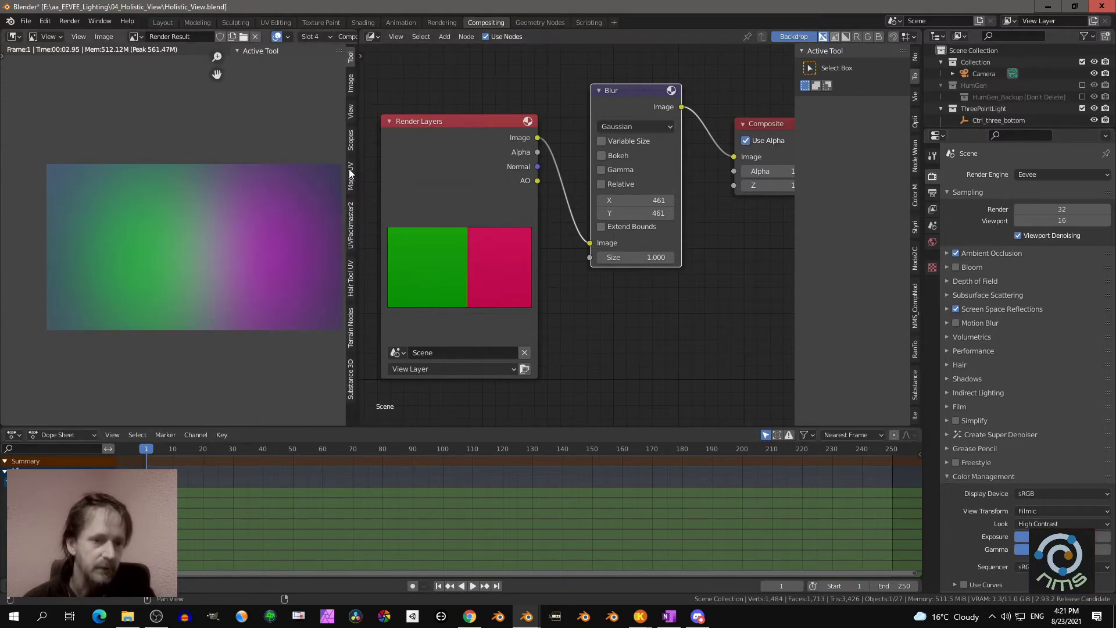
# Show histogram, waveform and vectorscope beside a wider render view, then lower Exposure to deepen the colours
pyautogui.press('n')
pyautogui.moveTo(352, 179); pyautogui.dragTo(561, 192)
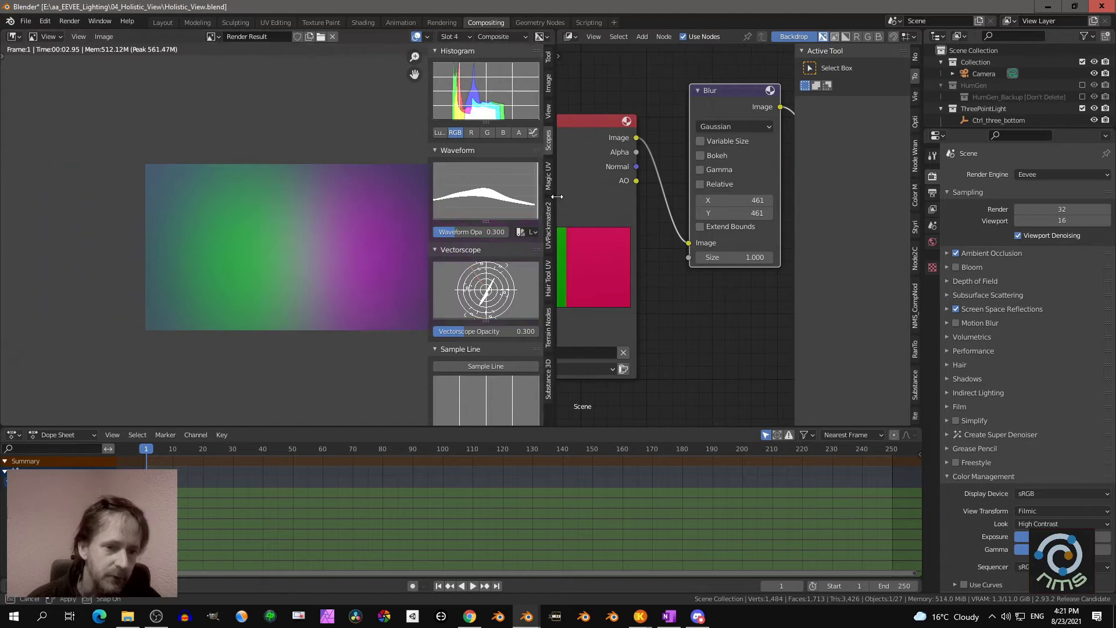
pyautogui.moveTo(366, 202); pyautogui.dragTo(291, 192, button='middle')
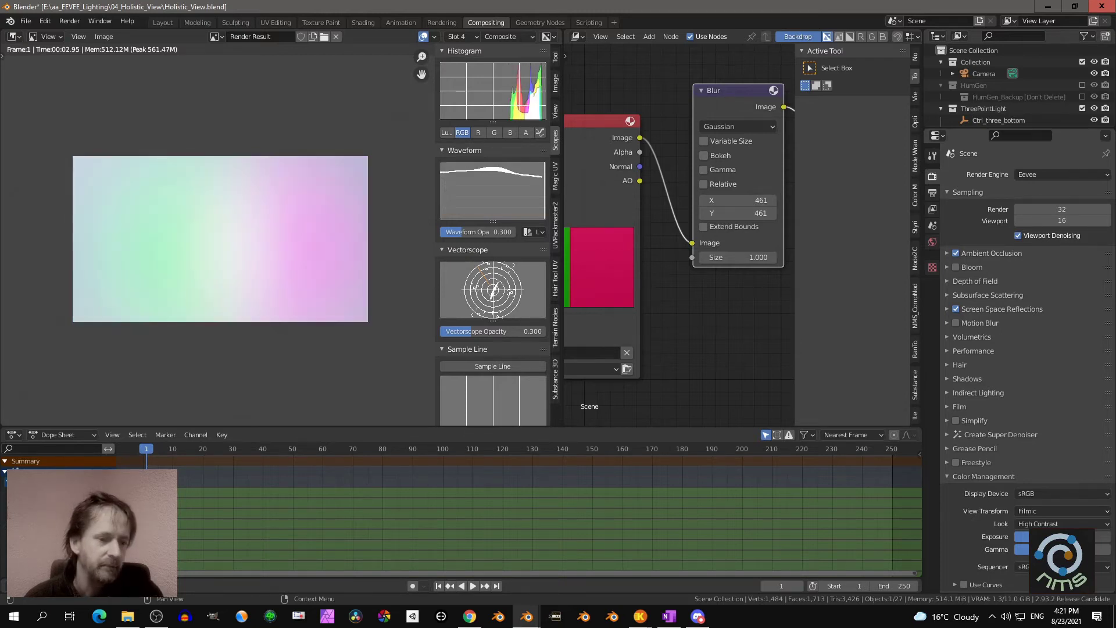
pyautogui.moveTo(1024, 543)
pyautogui.mouseDown()
pyautogui.moveTo(982, 544)
pyautogui.moveTo(1057, 544)
pyautogui.moveTo(1005, 544)
pyautogui.mouseUp()
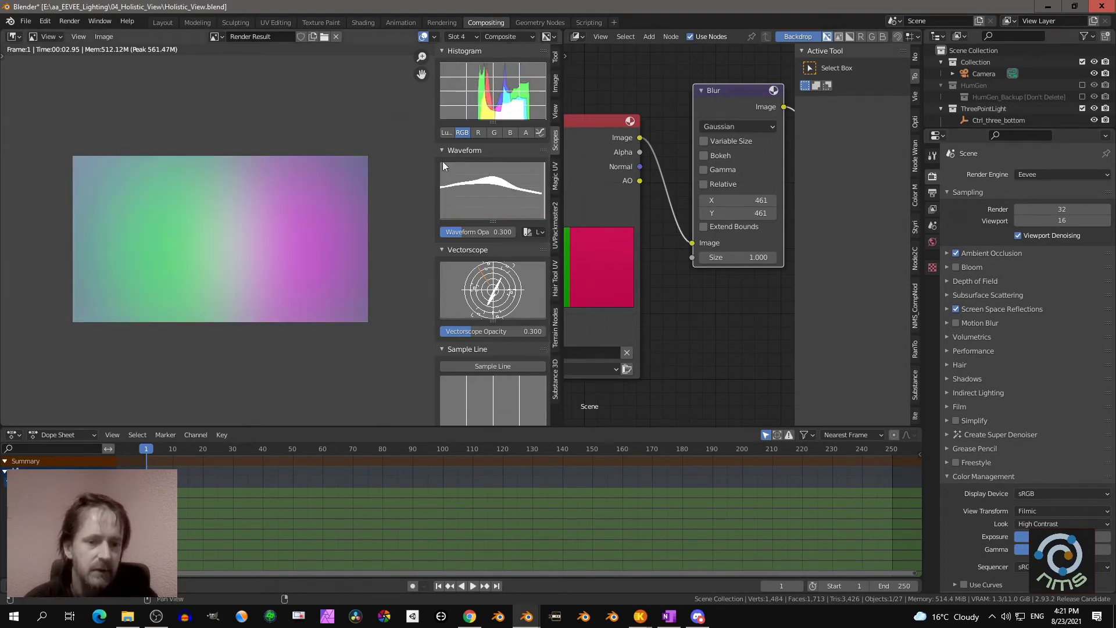
pyautogui.moveTo(1035, 536)
pyautogui.mouseDown()
pyautogui.moveTo(982, 536)
pyautogui.moveTo(1063, 536)
pyautogui.moveTo(1025, 537)
pyautogui.mouseUp()
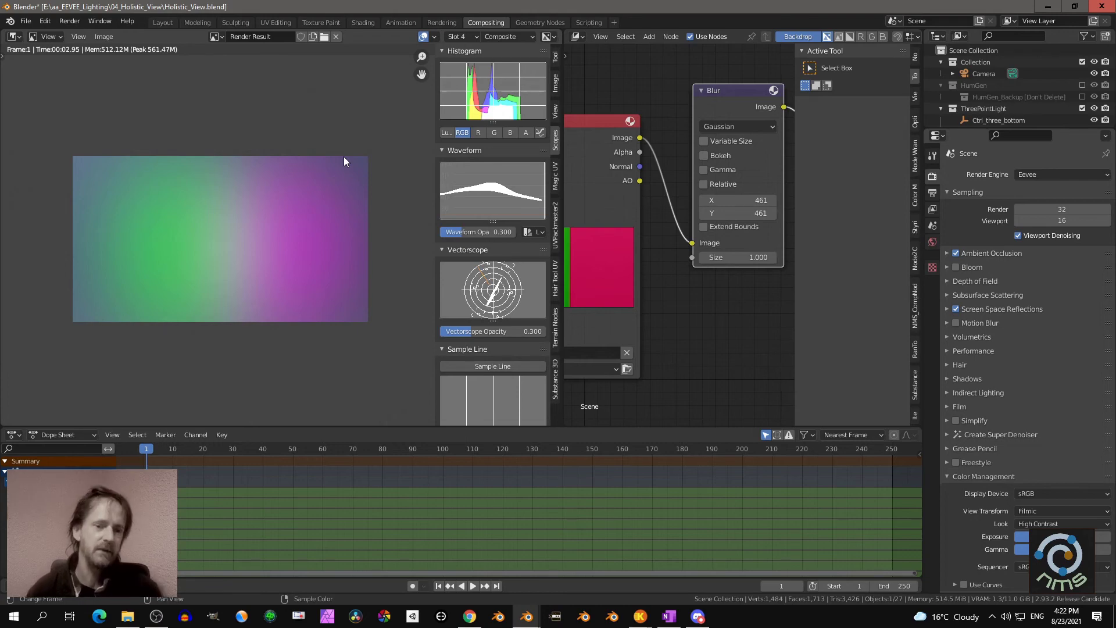
# Switch the View Transform from Filmic to Standard and nudge the exposure up slightly
pyautogui.click(1034, 510)
pyautogui.click(1030, 523)
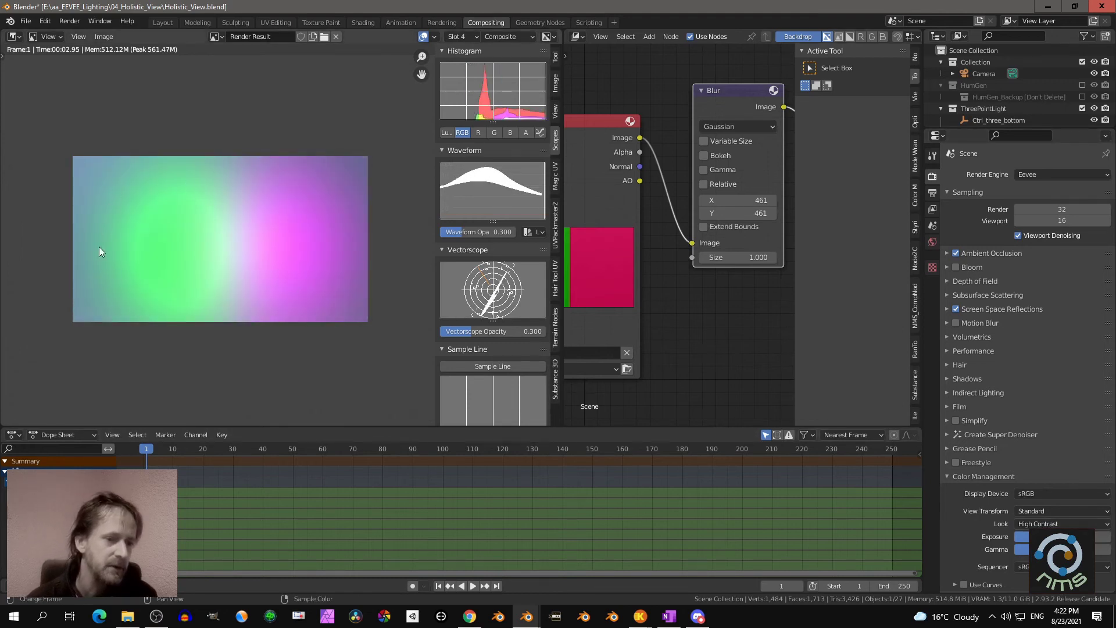
pyautogui.moveTo(1041, 537)
pyautogui.mouseDown()
pyautogui.moveTo(1105, 536)
pyautogui.moveTo(1023, 536)
pyautogui.moveTo(1046, 536)
pyautogui.mouseUp()
pyautogui.click(1062, 510)
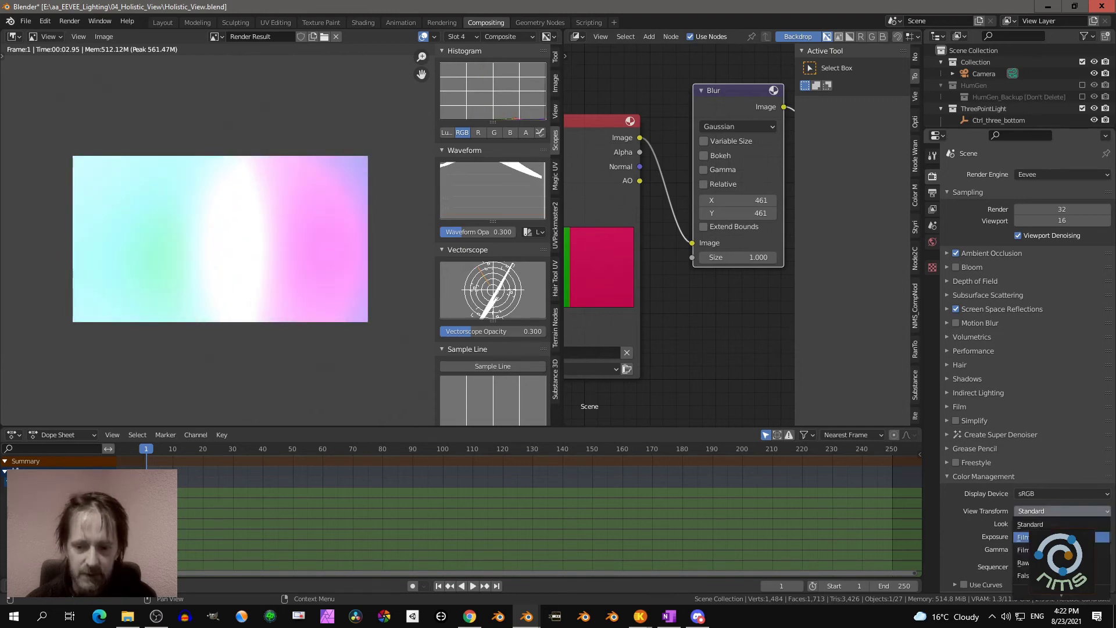
pyautogui.click(1030, 524)
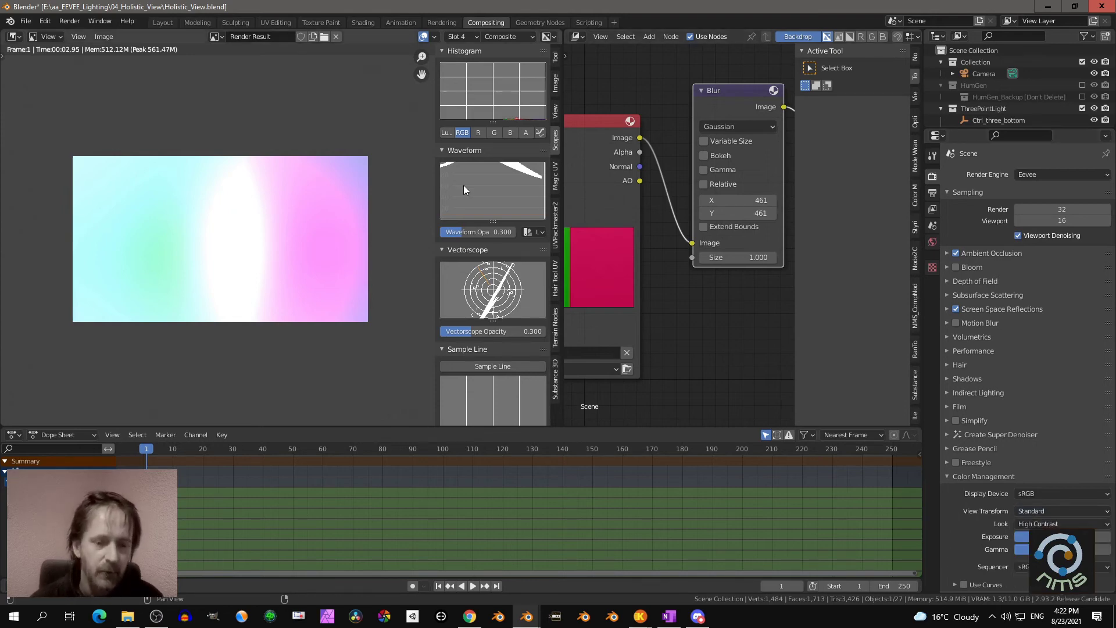
# Make the Waveform scope taller and raise the exposure again before switching to OneNote
pyautogui.moveTo(490, 221); pyautogui.dragTo(401, 261)
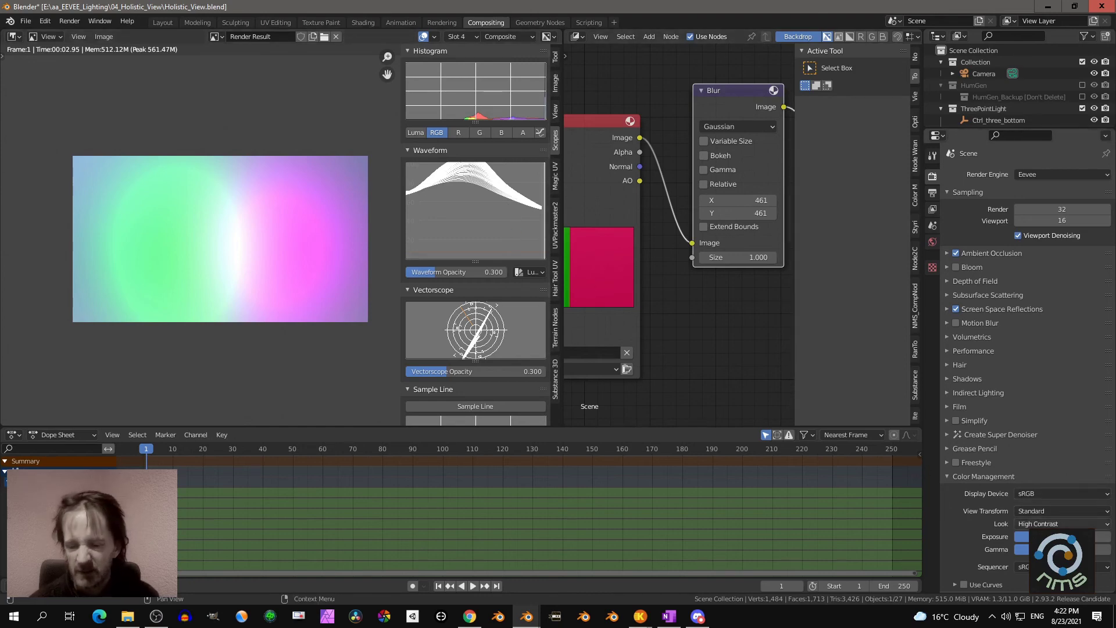
pyautogui.moveTo(1040, 536)
pyautogui.mouseDown()
pyautogui.moveTo(1098, 536)
pyautogui.moveTo(1034, 536)
pyautogui.moveTo(1087, 536)
pyautogui.moveTo(1046, 536)
pyautogui.mouseUp()
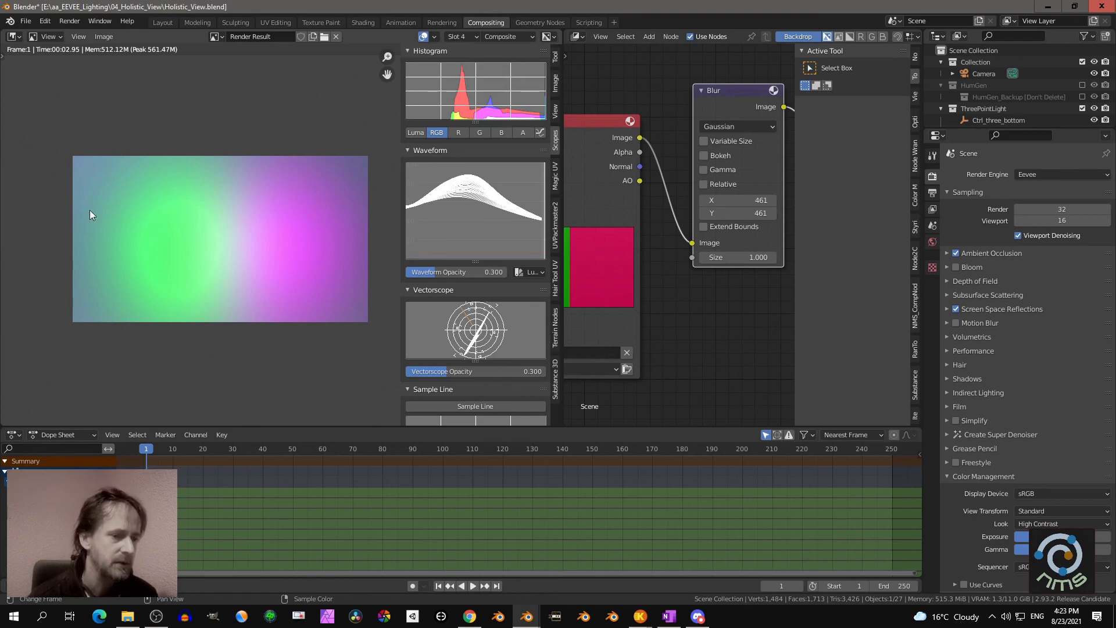
pyautogui.hotkey('alt', 'Tab')
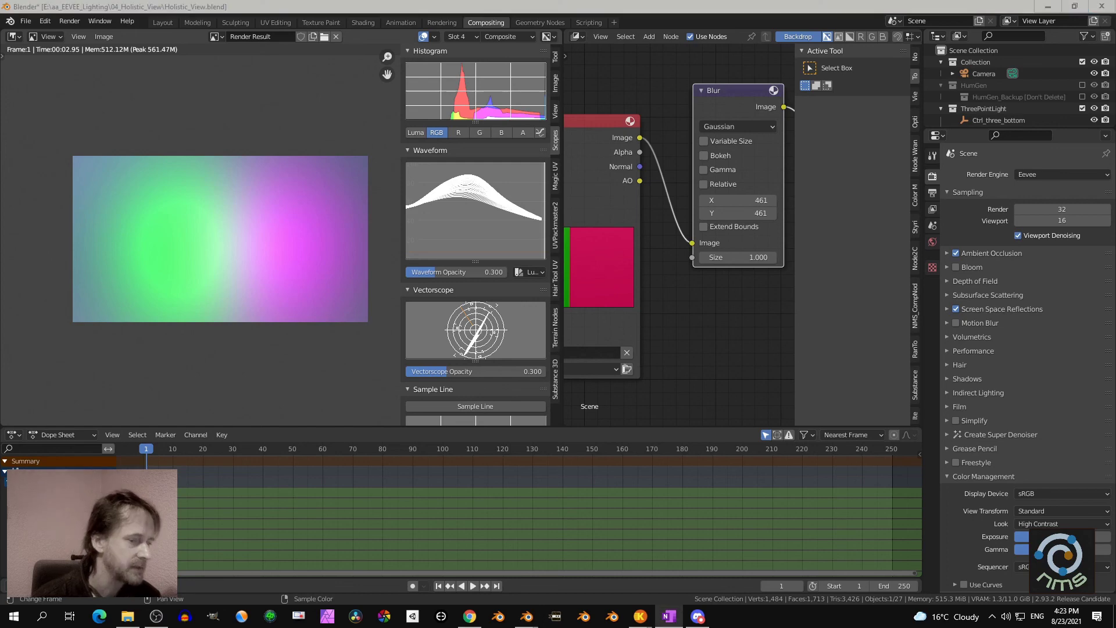